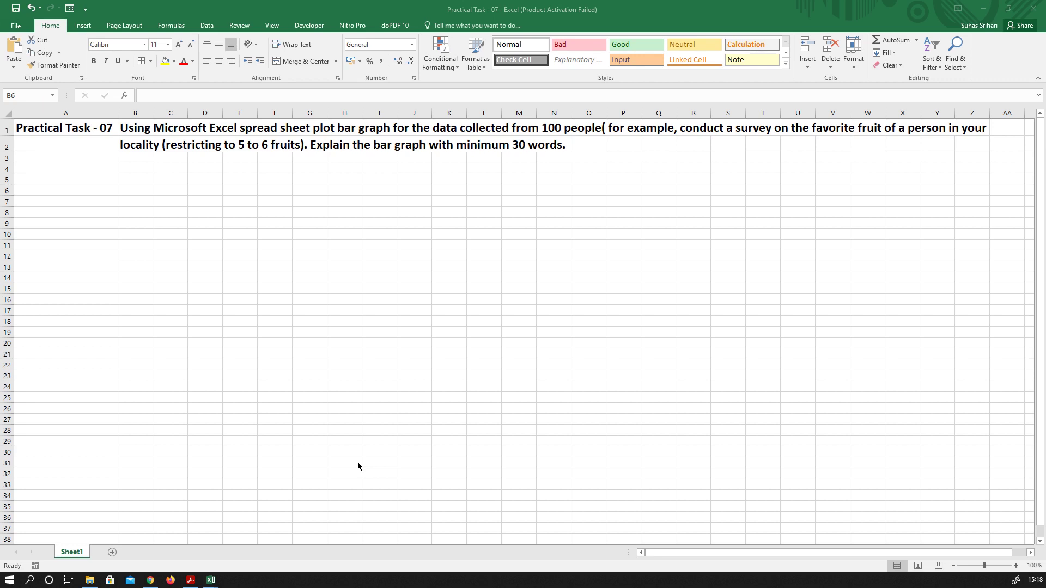
Step: Enter the table headers Sl. No, Name of the Person and Favourite Fruit in cells B6 to D6
click(130, 188)
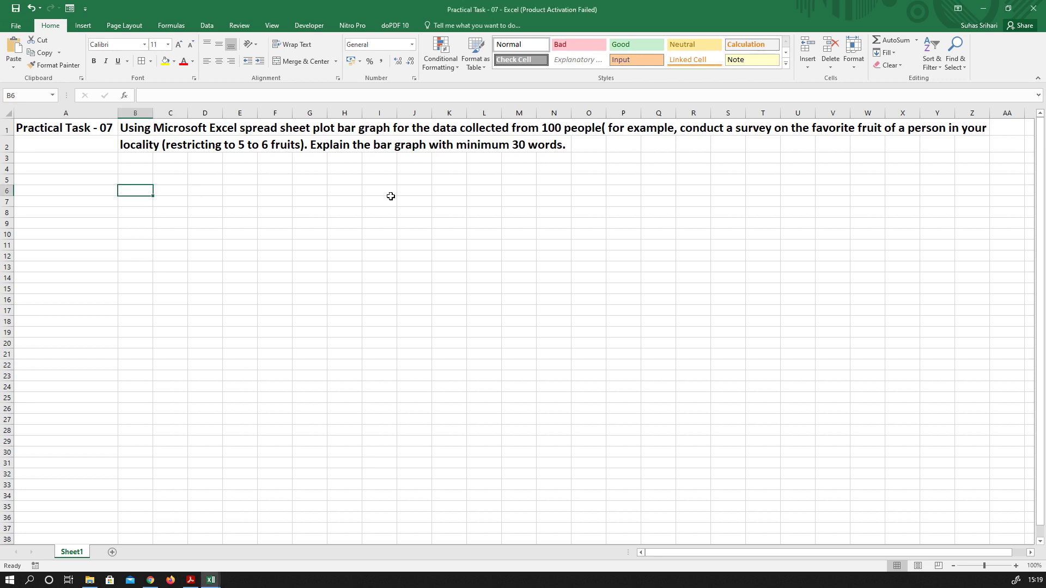
text(Sl. No)
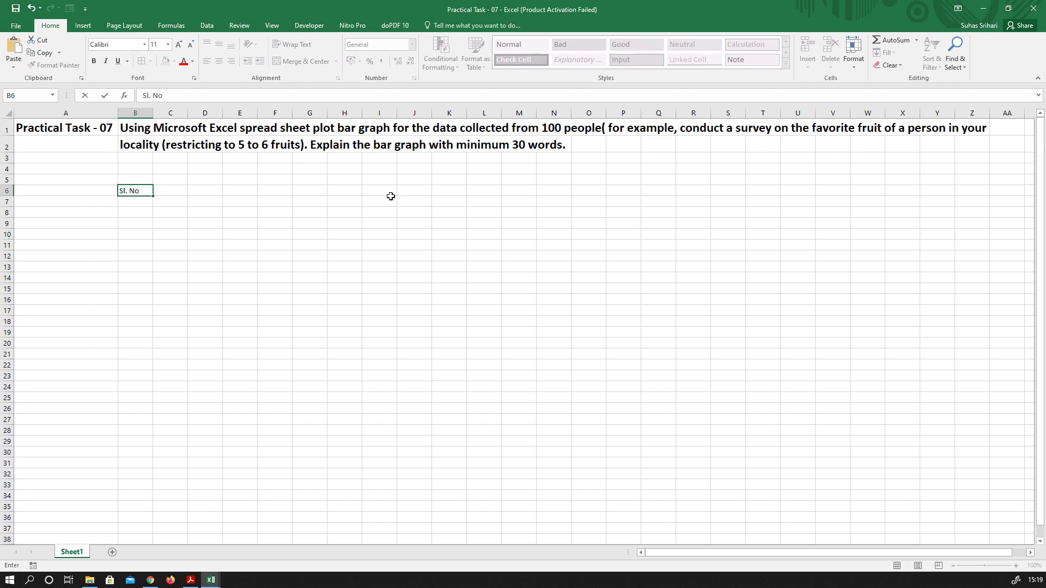
key(Tab)
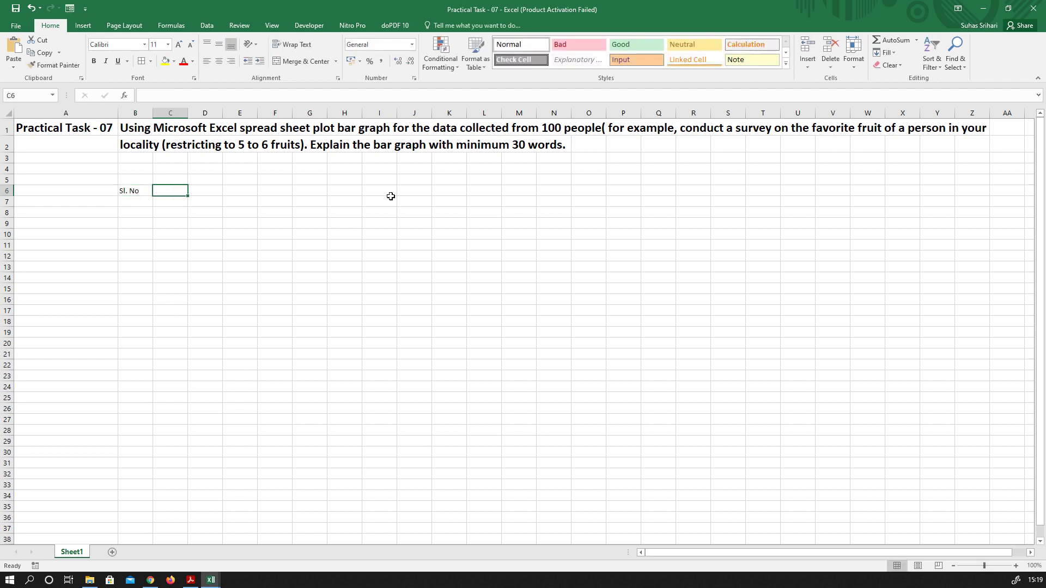
text(N)
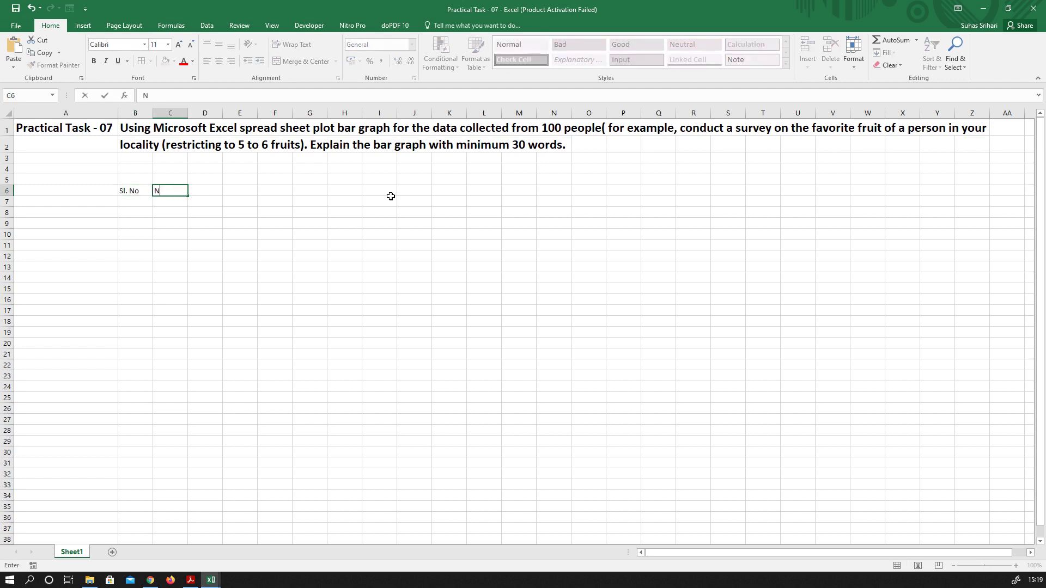
text(ame of the Person)
key(Tab)
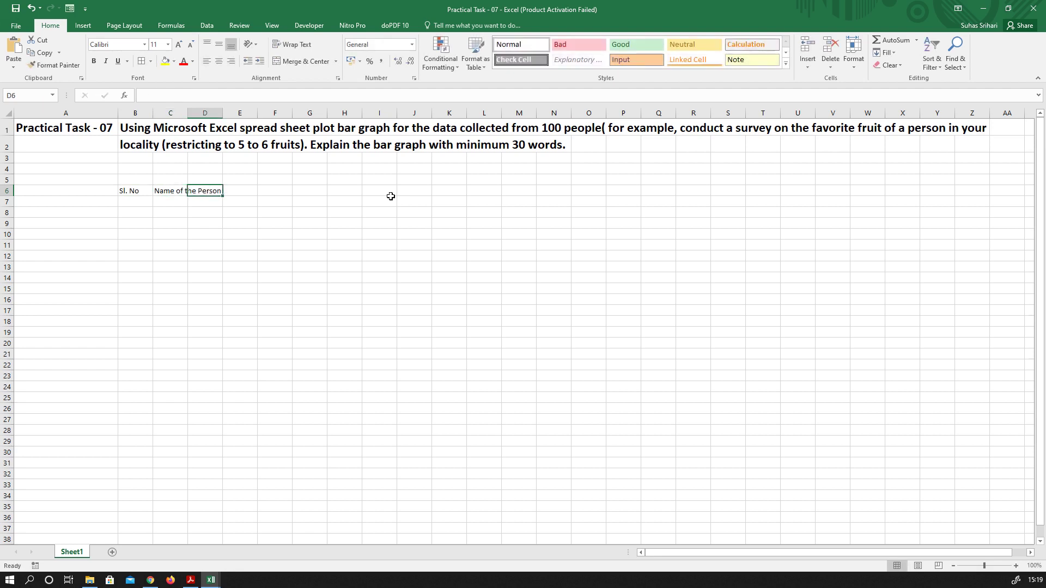
text(Fav)
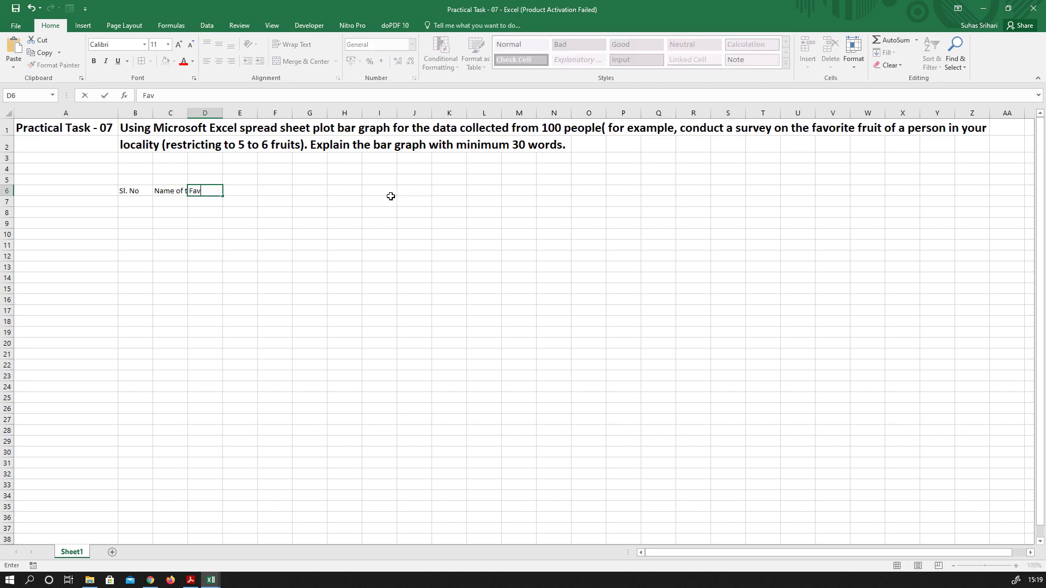
text(ourite Fruit)
click(384, 194)
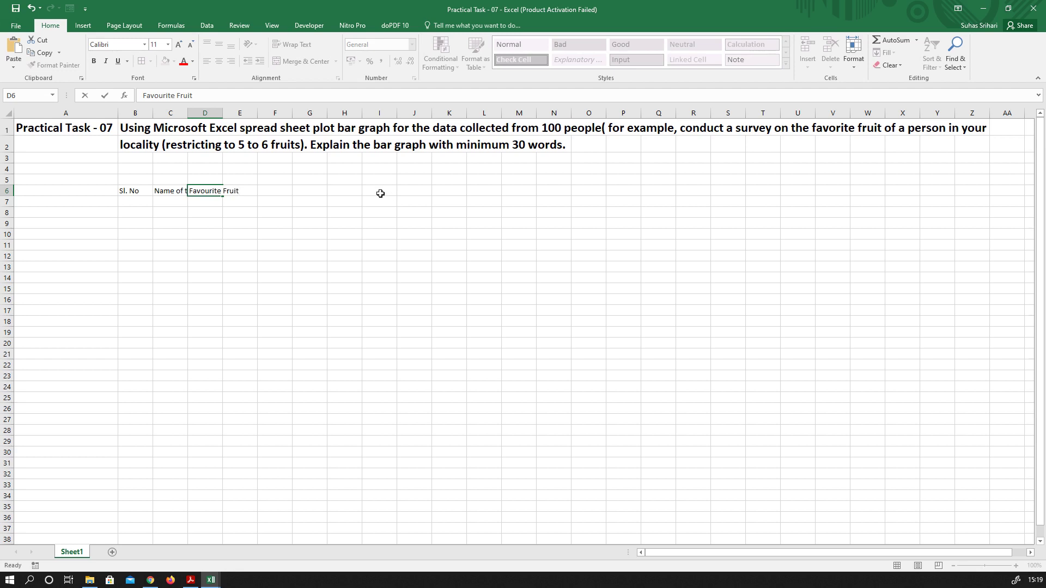
Step: Set the width of columns C and D to 20
right_click(177, 109)
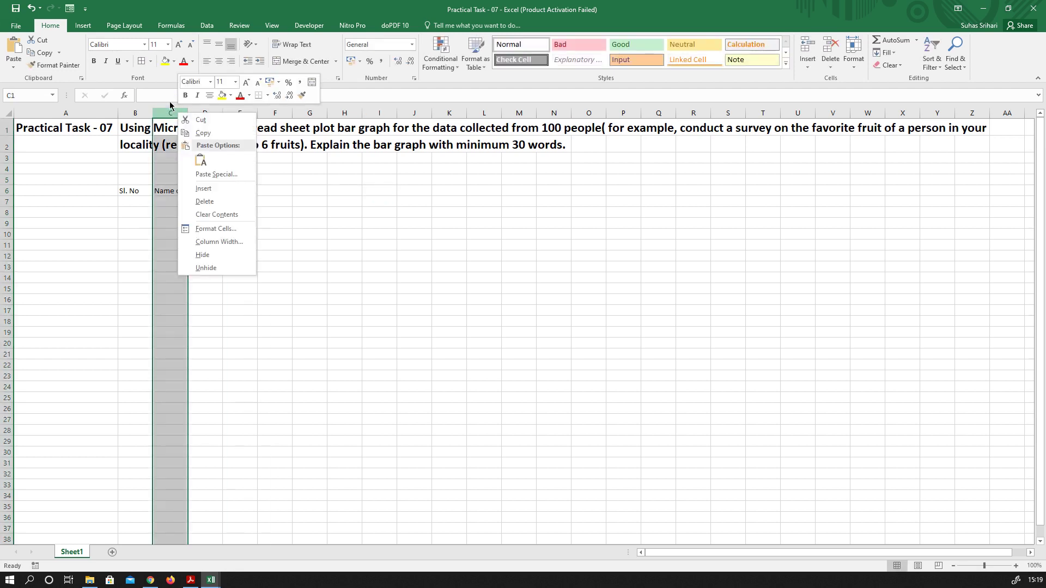
click(219, 241)
text(20)
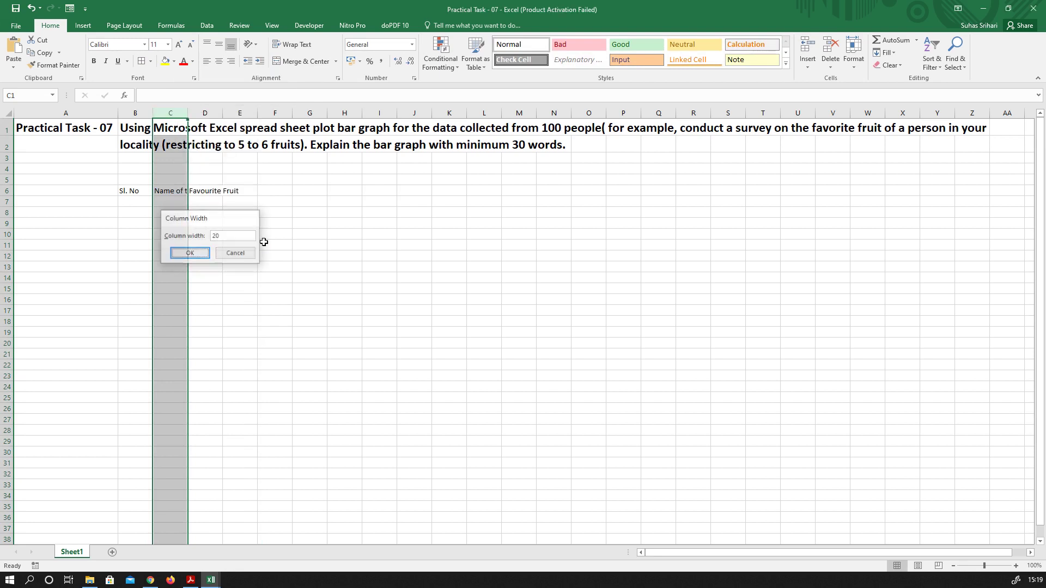
key(Return)
click(249, 112)
right_click(249, 113)
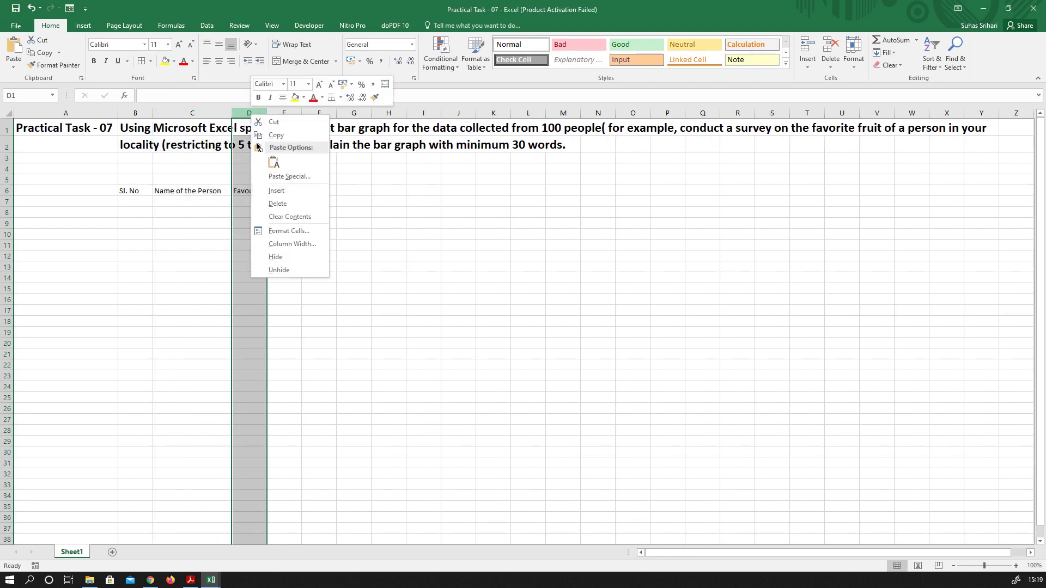
click(290, 243)
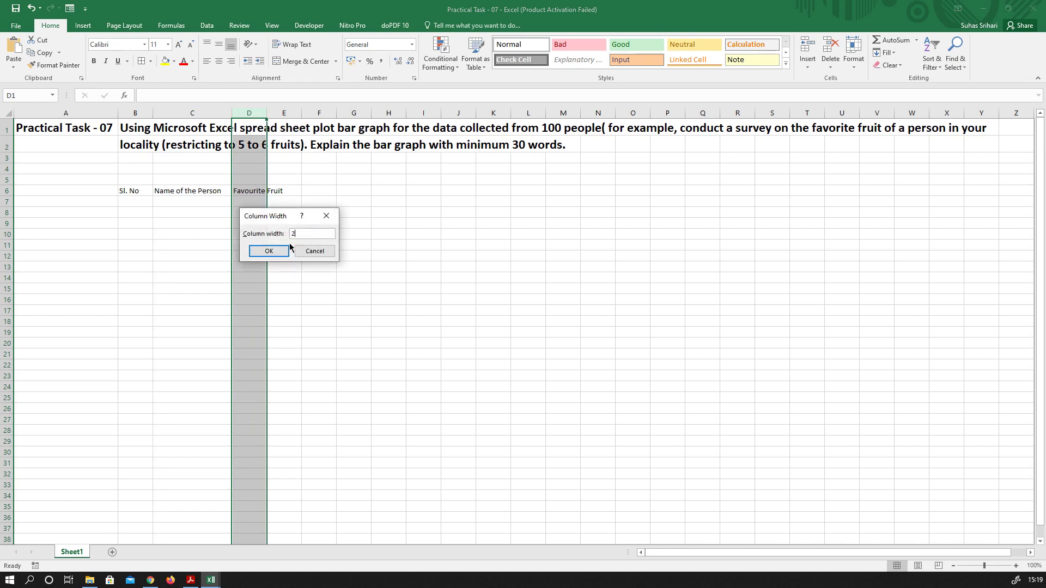
key(Return)
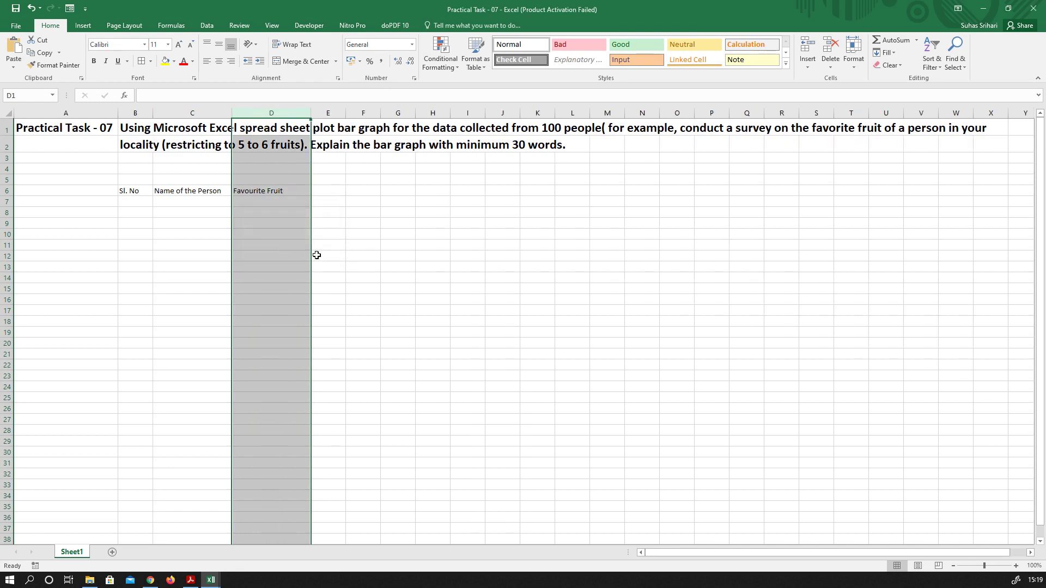
Step: Centre the header cells B6:D6 horizontally and vertically and make their text bold
drag(133, 192, 273, 191)
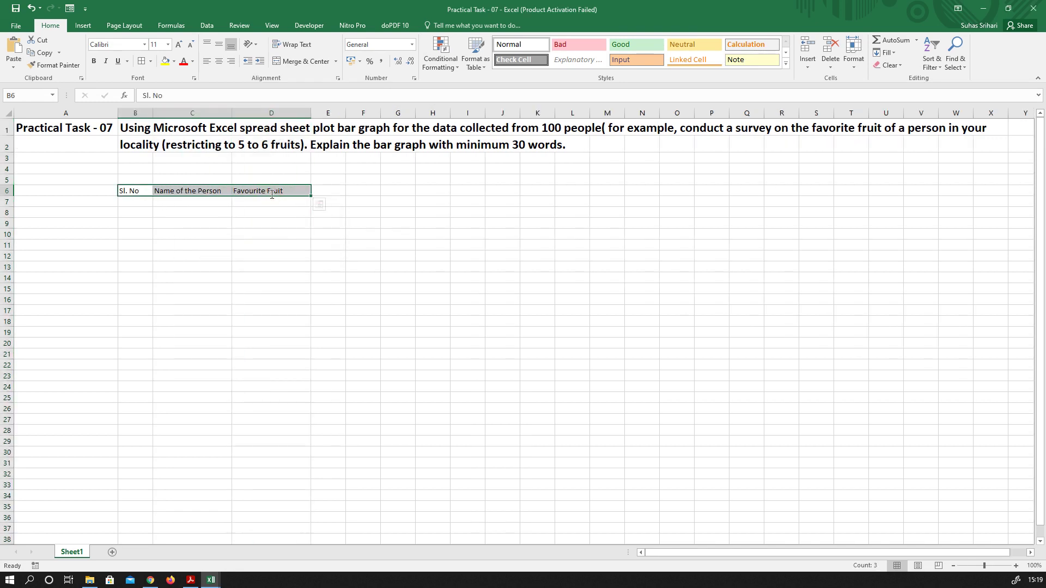
click(219, 61)
click(218, 44)
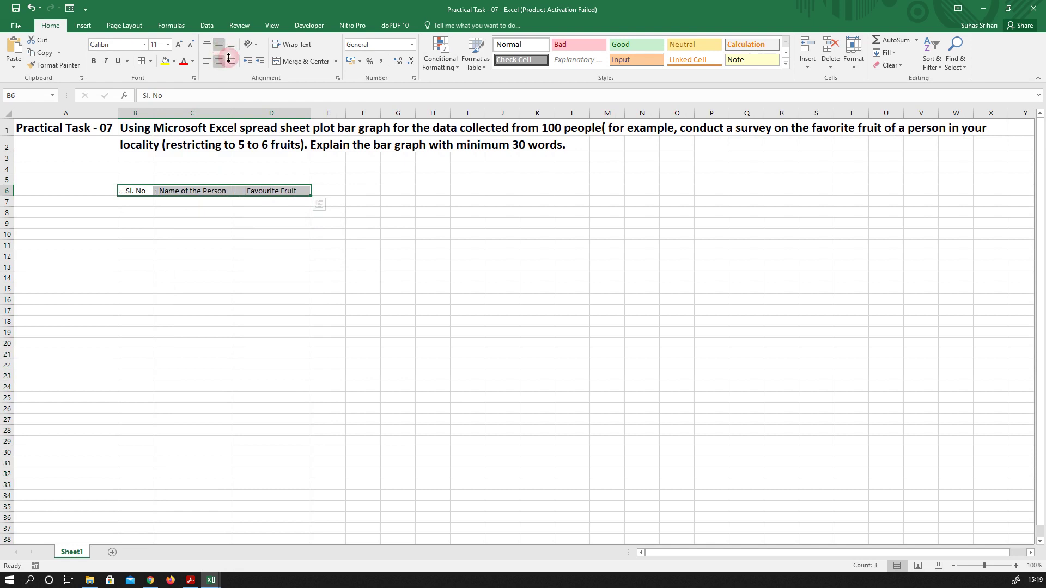
click(94, 61)
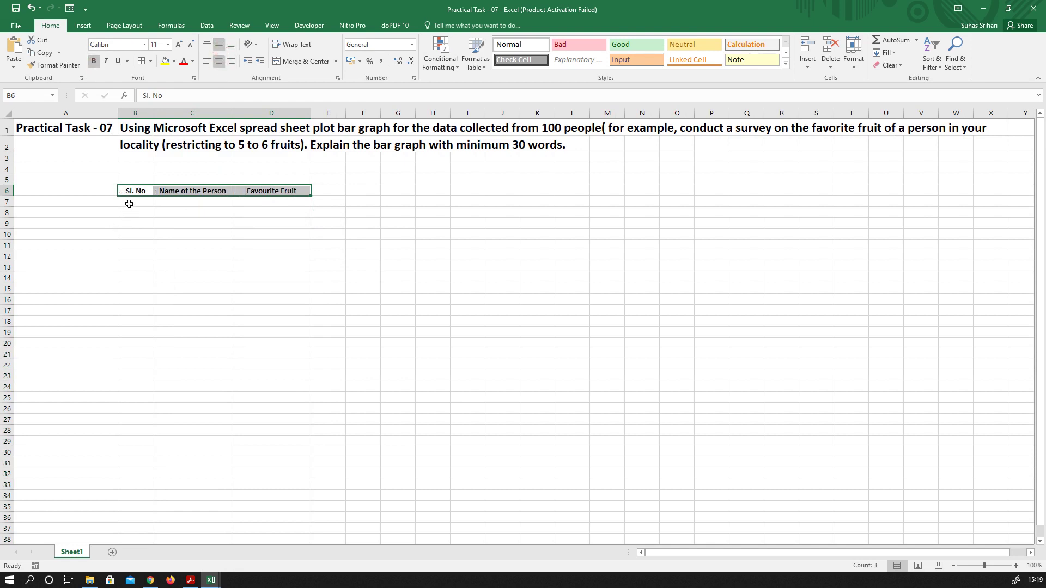
drag(129, 190, 283, 443)
click(396, 364)
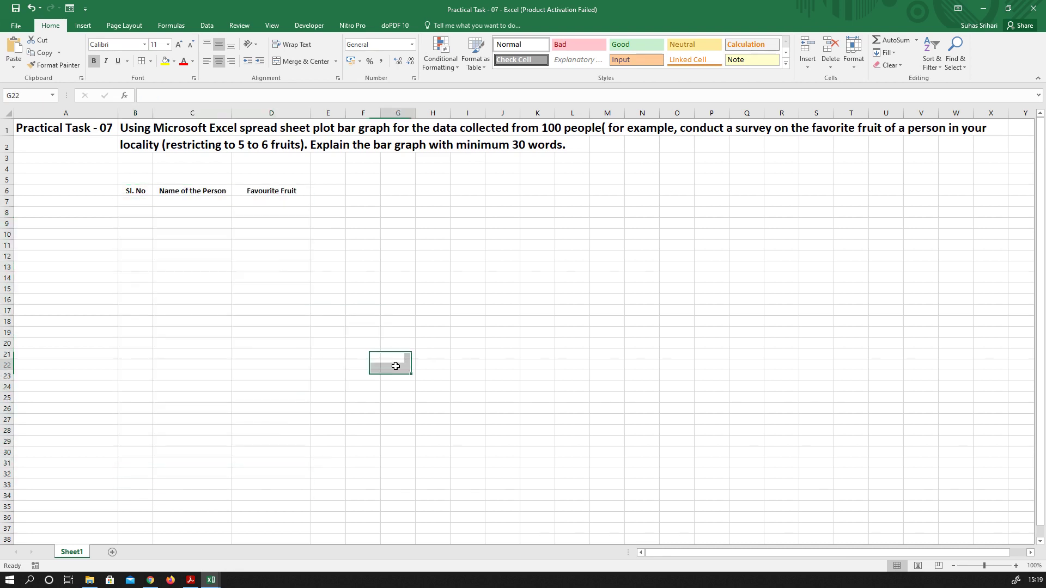
Step: Enter the serial numbers 1 and 2 in cells B7 and B8
click(131, 203)
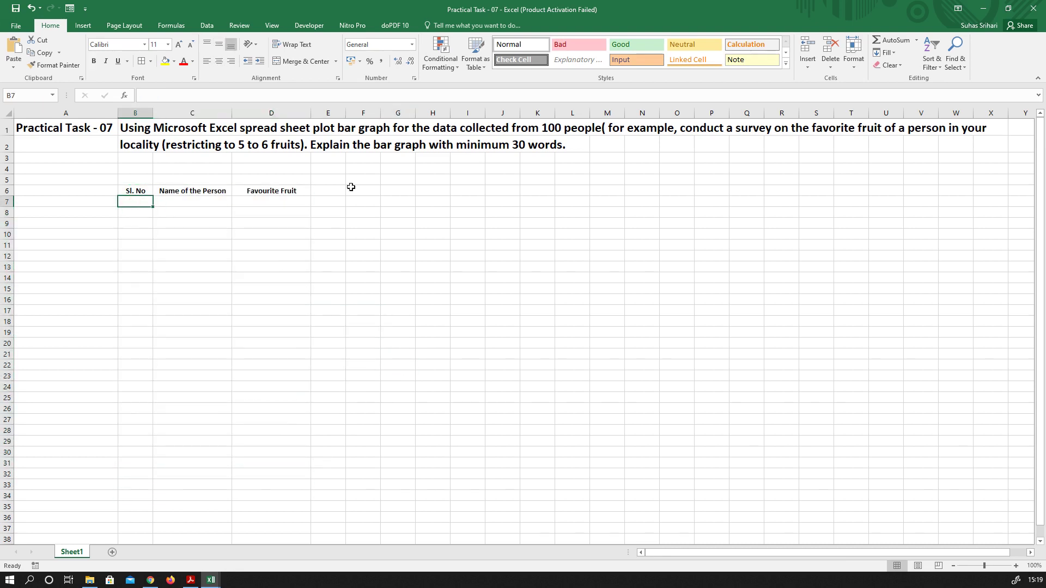
text(1)
key(Return)
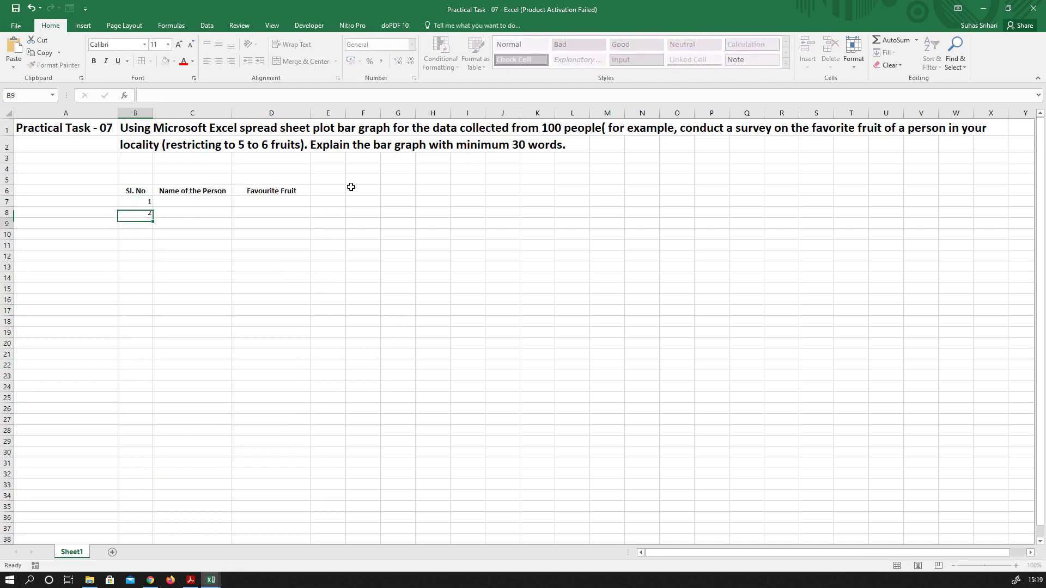
text(2)
key(Return)
Step: Enter Person_001 in cell C7 as the first entry under Name of the Person
key(Up)
key(Right)
key(Up)
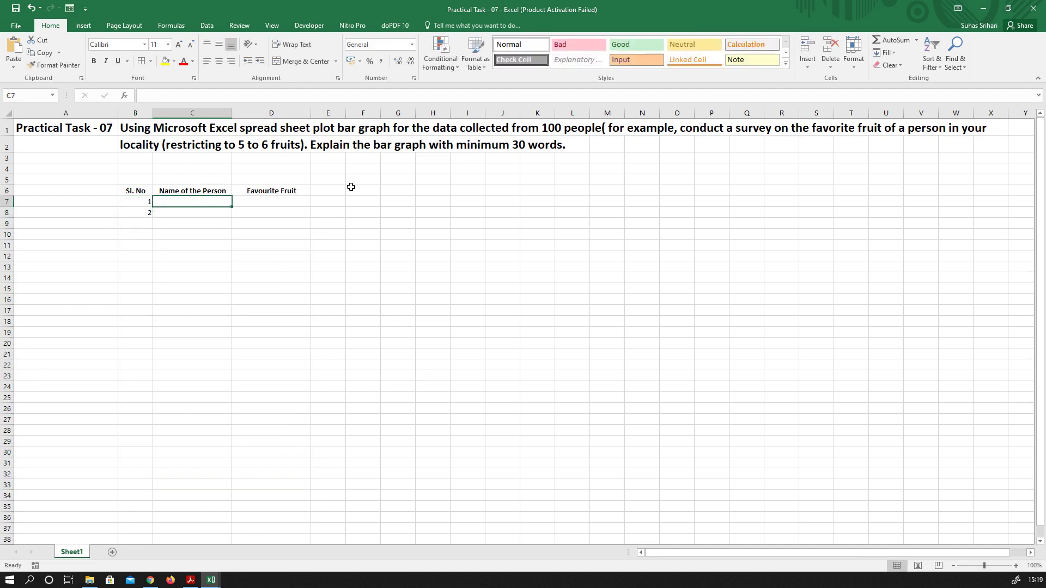
text(Perso)
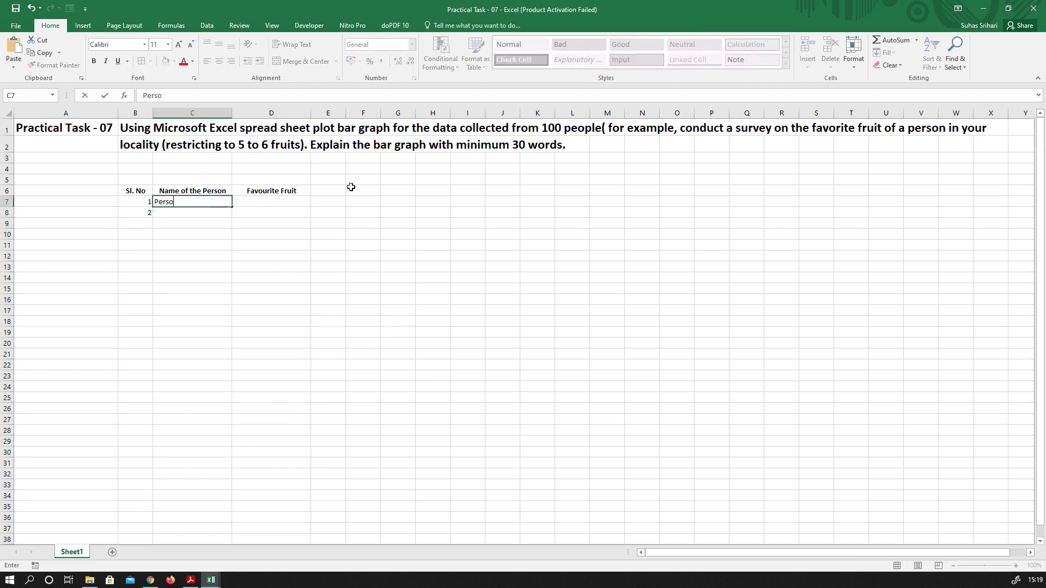
text(n_001)
click(257, 297)
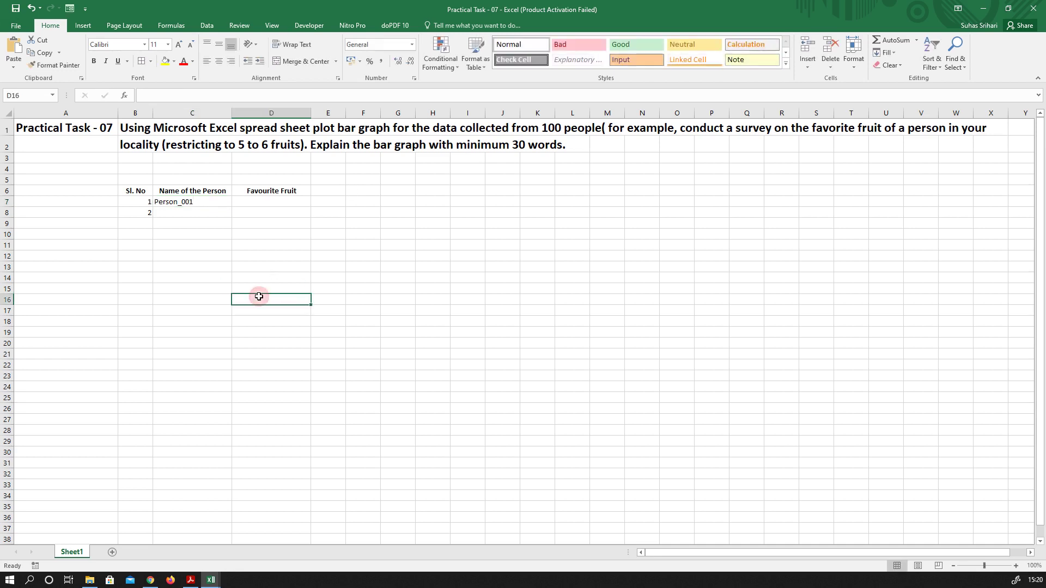
Step: Fill the serial numbers and person labels down to row 106, reaching 100 and Person_100
drag(136, 201, 195, 149)
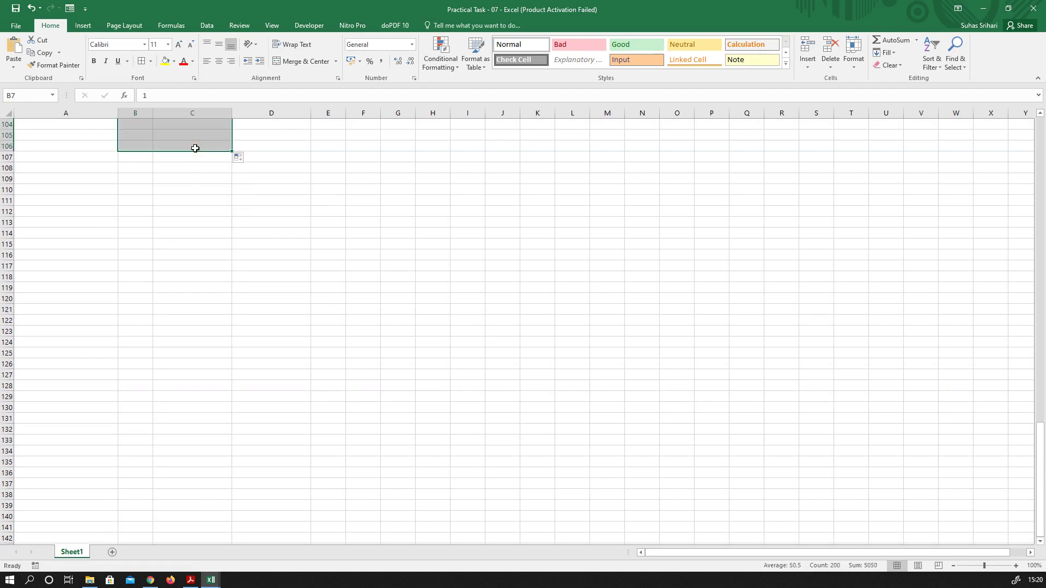
scroll(183, 215, up, 1)
scroll(183, 215, up, 3)
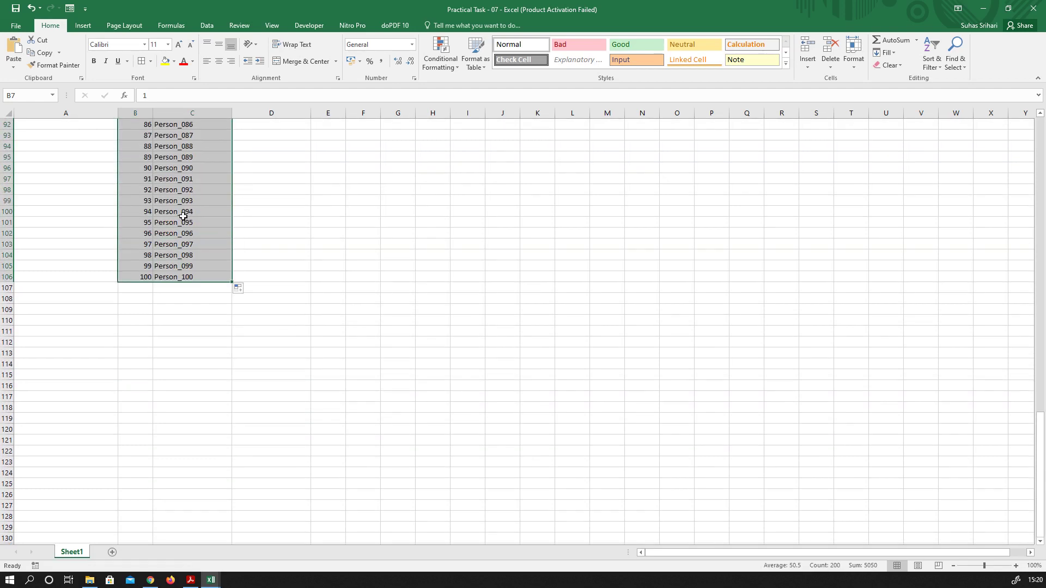
scroll(177, 280, up, 13)
scroll(171, 274, up, 17)
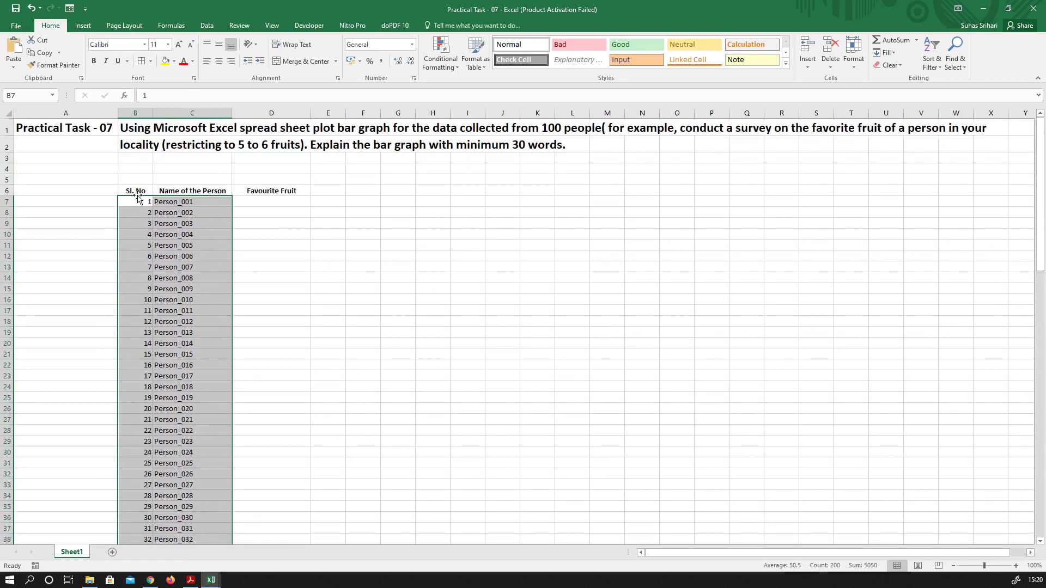
Step: Apply all borders to the survey table in B6:D106
drag(135, 191, 273, 523)
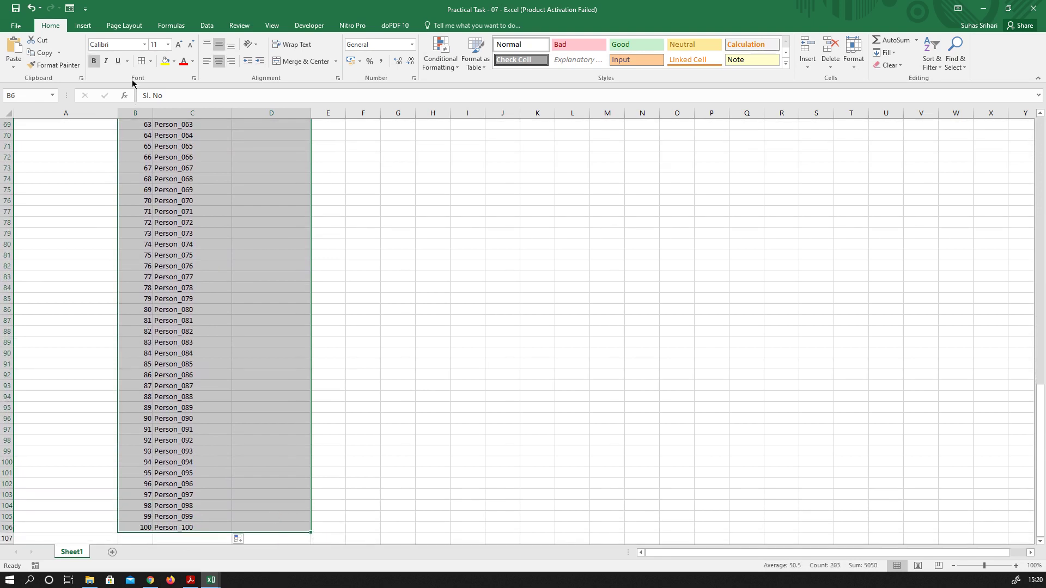
key(ctrl+BackSpace)
scroll(155, 201, up, 2)
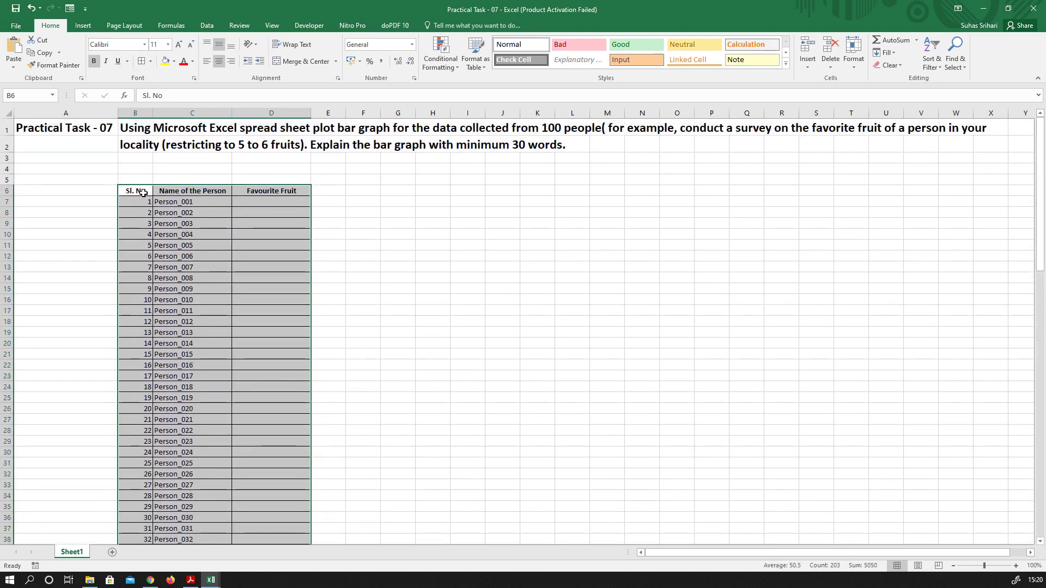
Step: Centre the contents of column B horizontally, keeping the task description in B1:B2 left-aligned
scroll(142, 146, down, 3)
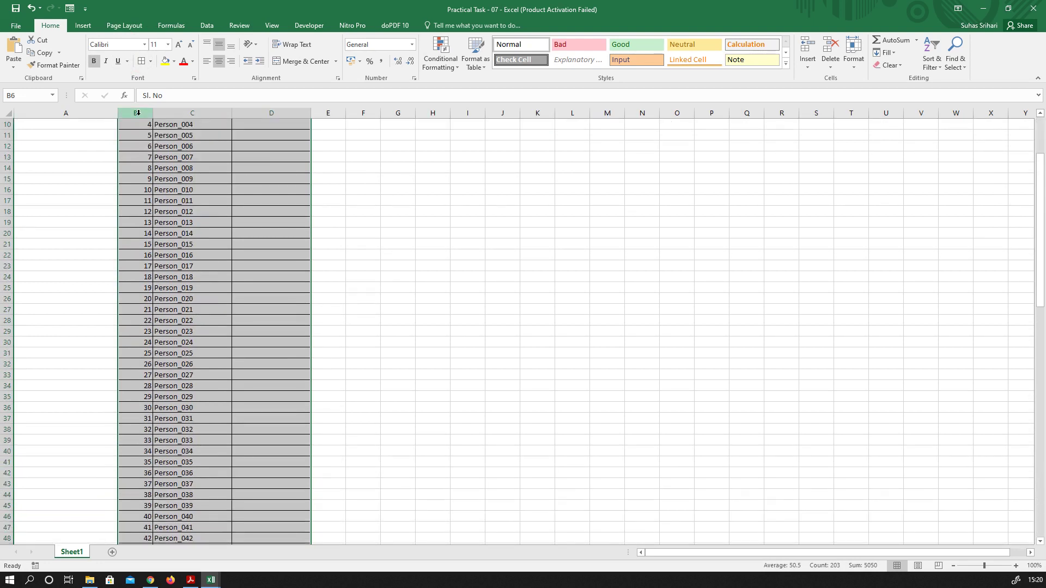
click(138, 113)
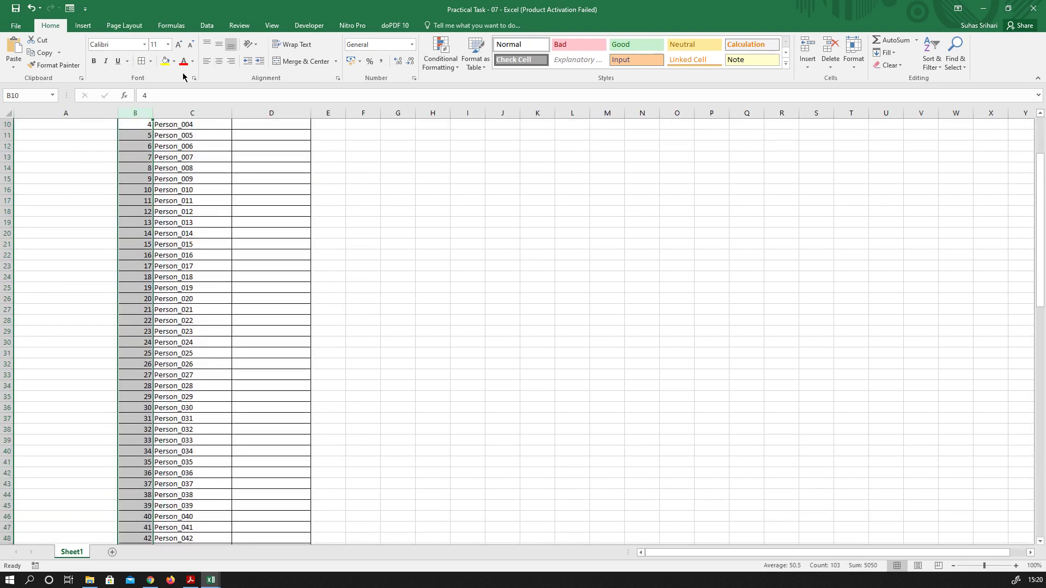
click(218, 61)
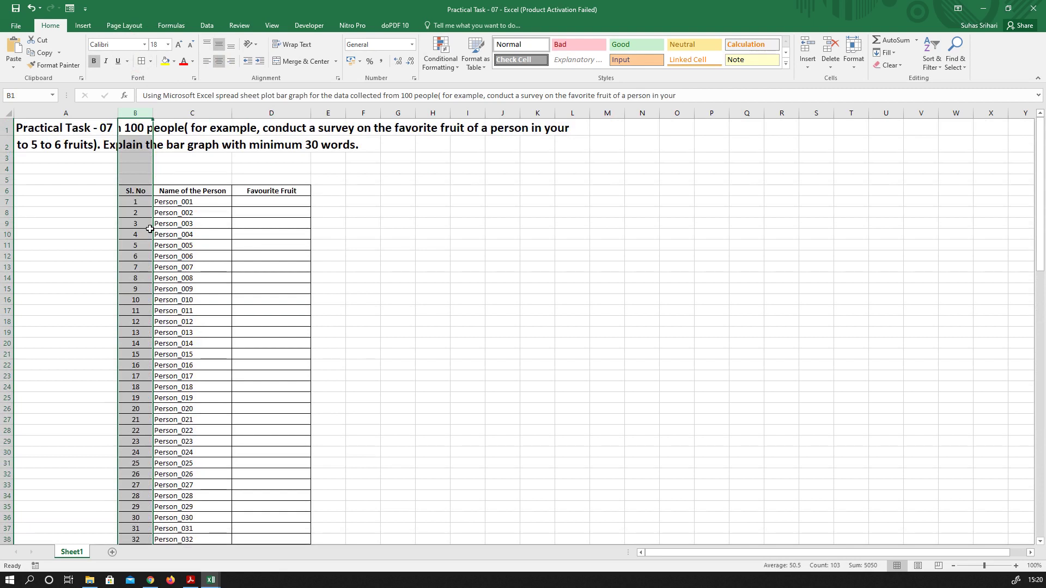
drag(135, 128, 134, 144)
click(206, 61)
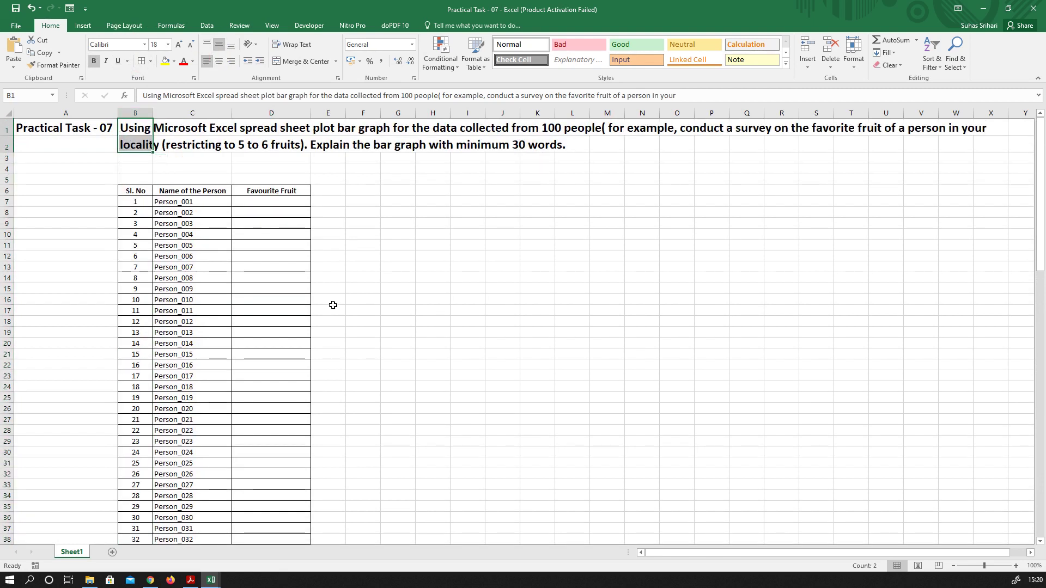
click(389, 267)
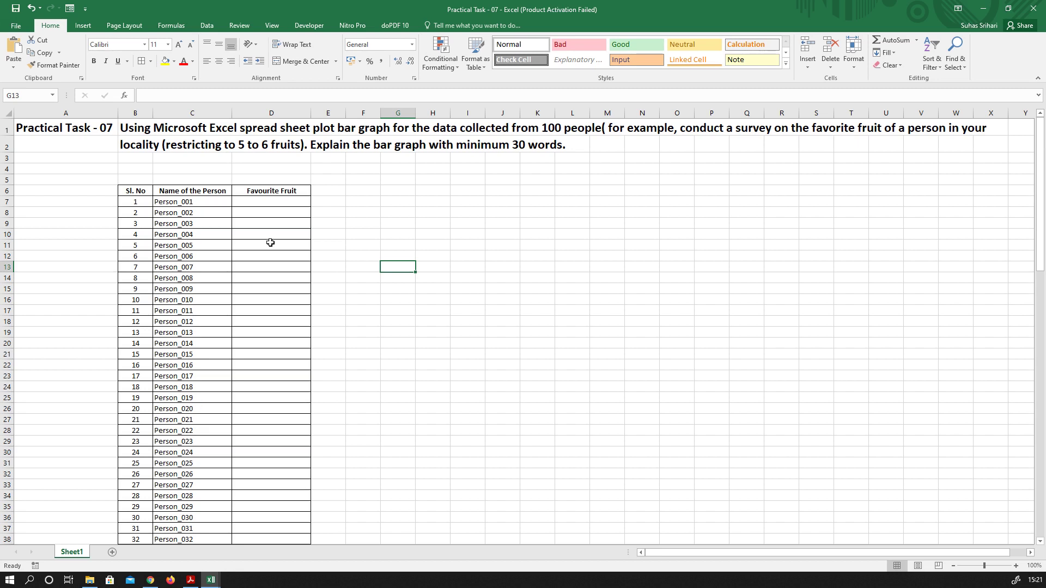
Step: Enter Apple, Banana and Cherry in D7:D9 as the first three favourite fruits
click(256, 203)
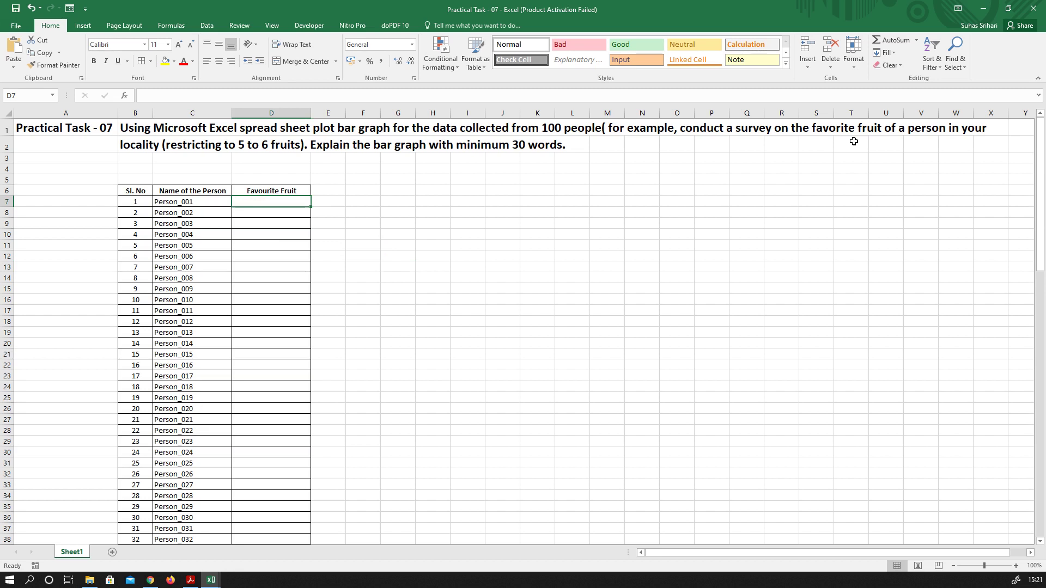
text(A)
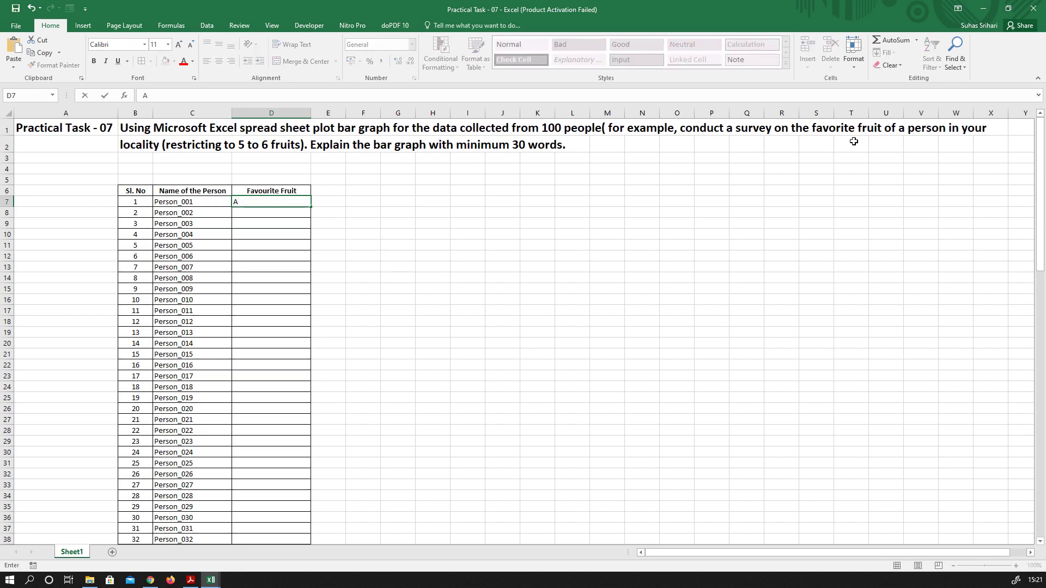
text(pple)
key(Return)
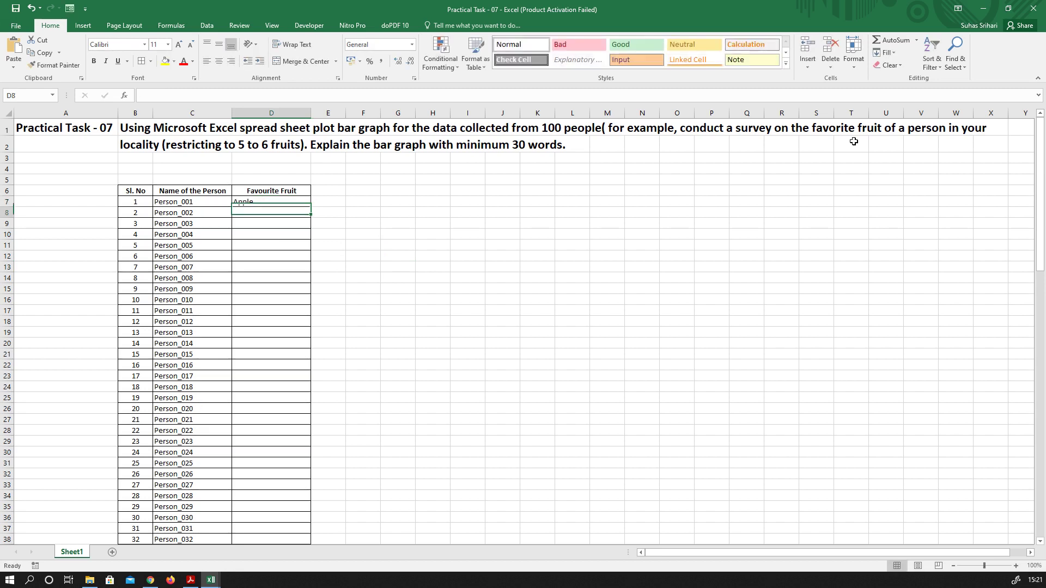
text(Banana)
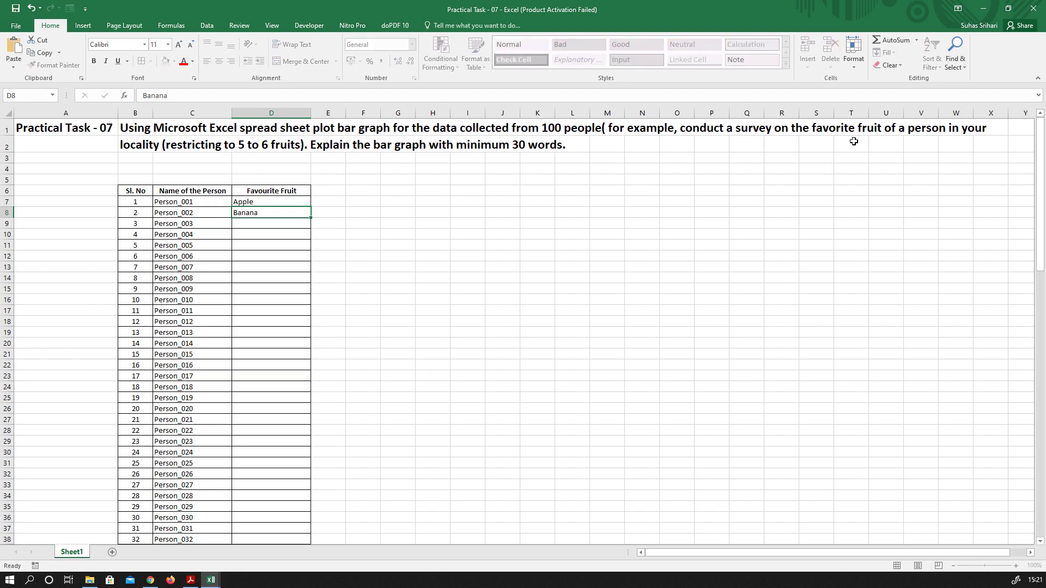
key(Return)
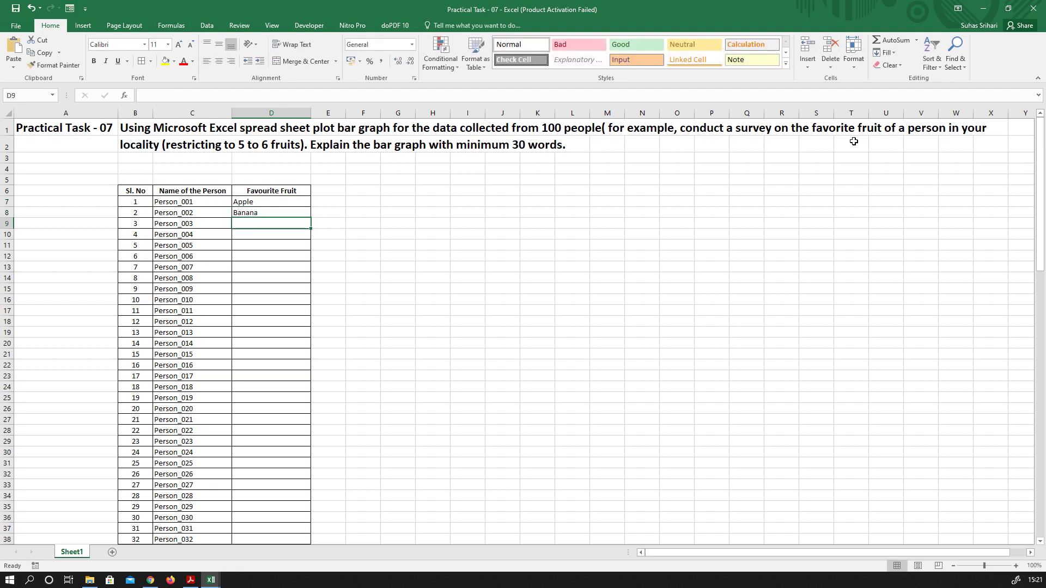
text(Che)
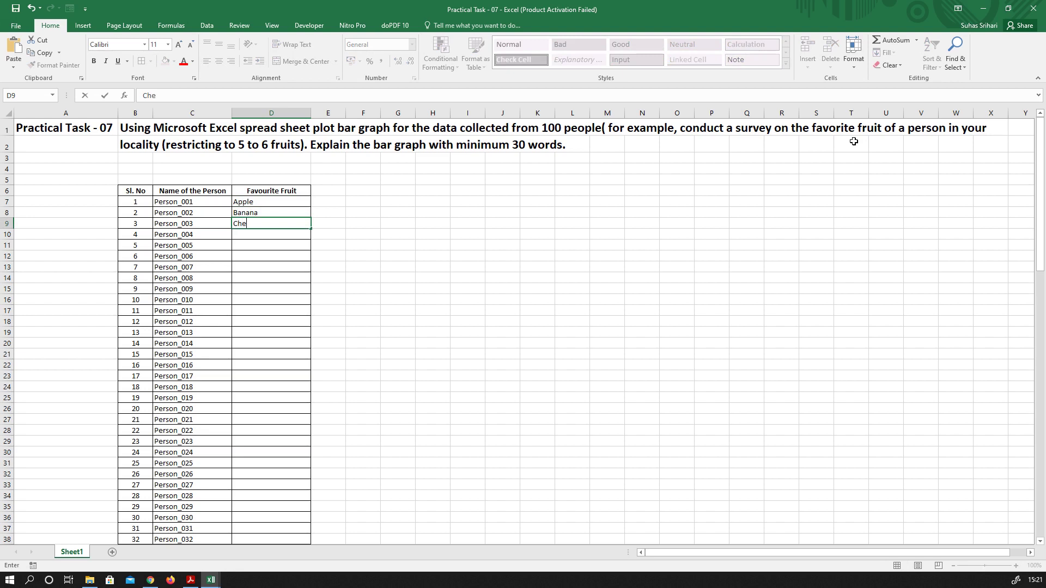
text(rry)
key(Return)
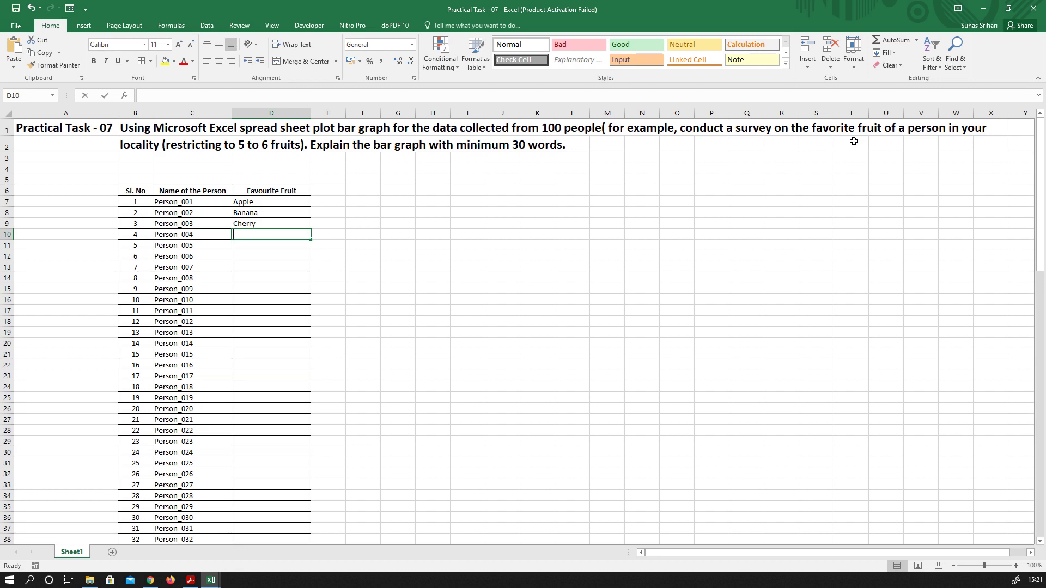
Step: Continue the Favourite Fruit column with Grapes, Mango, Orange and Papaya in D10:D13
text(Grapes)
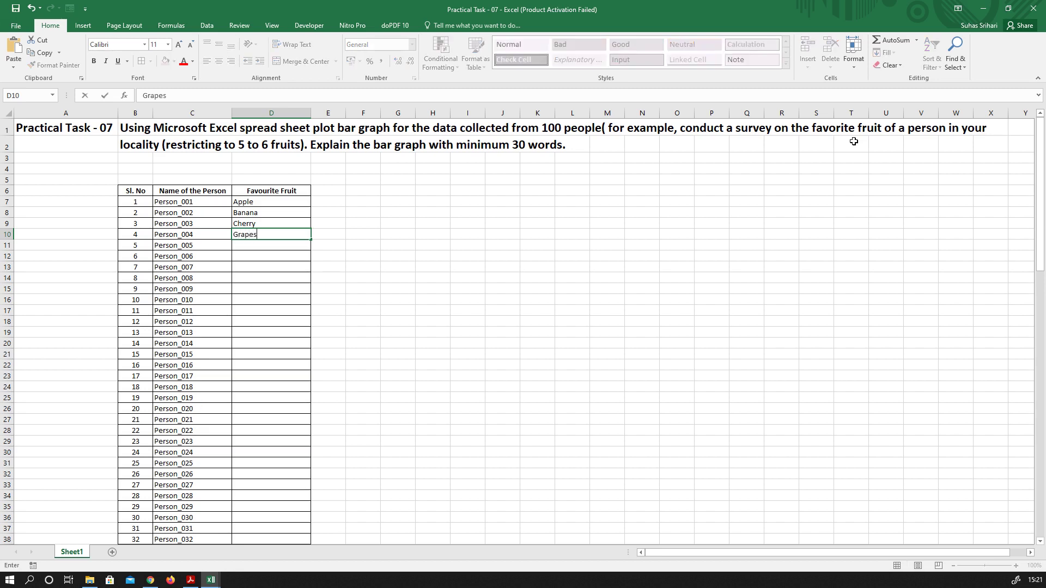
key(Return)
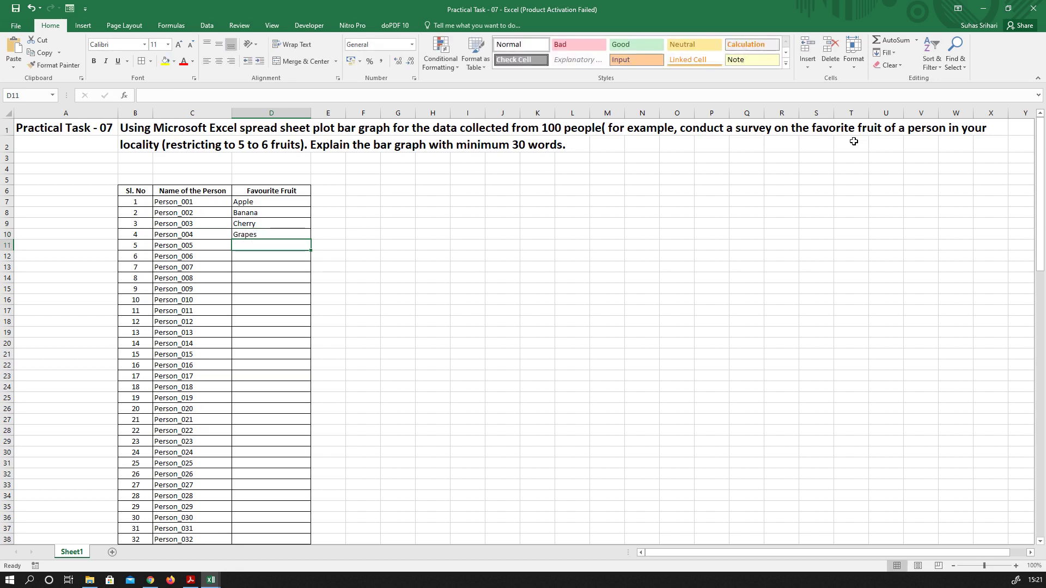
text(Man)
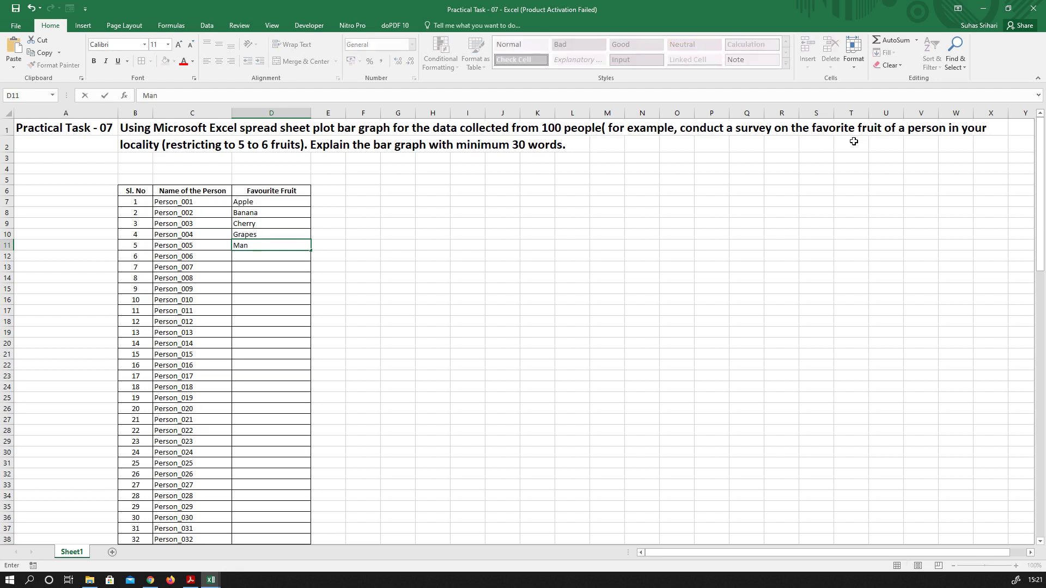
text(go)
key(Return)
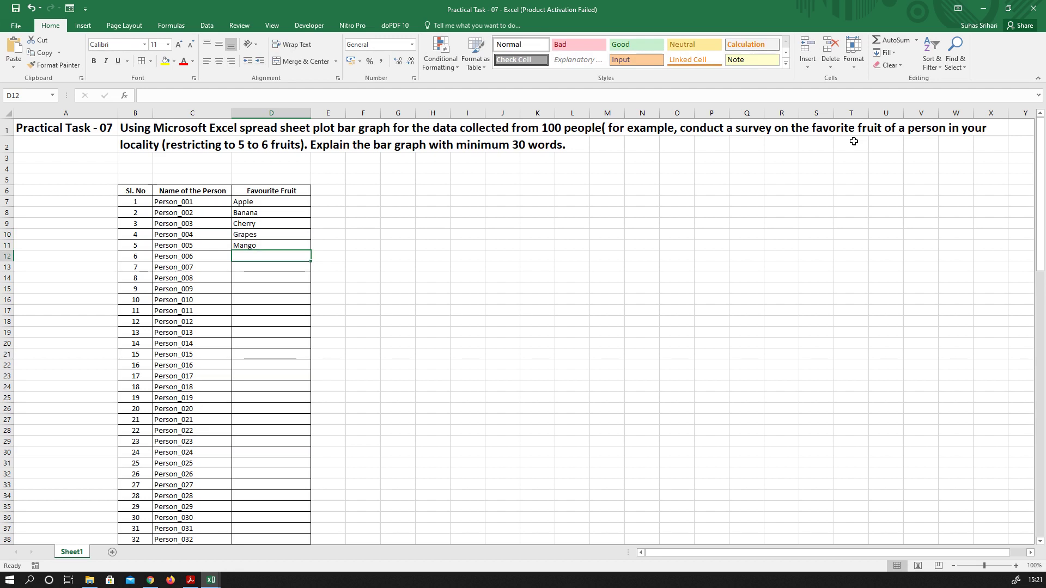
text(Ora)
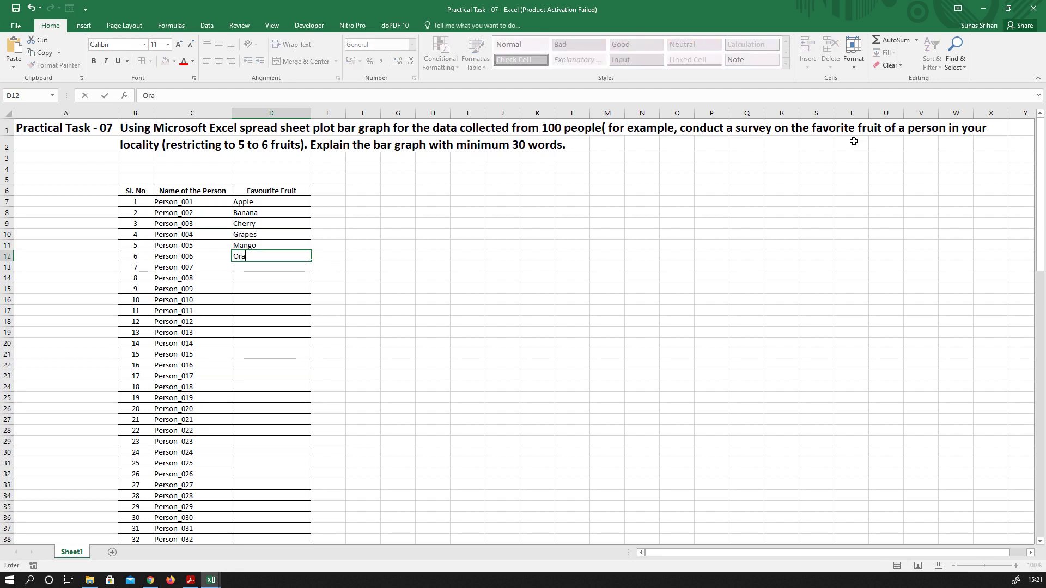
text(nge)
key(Return)
text(P)
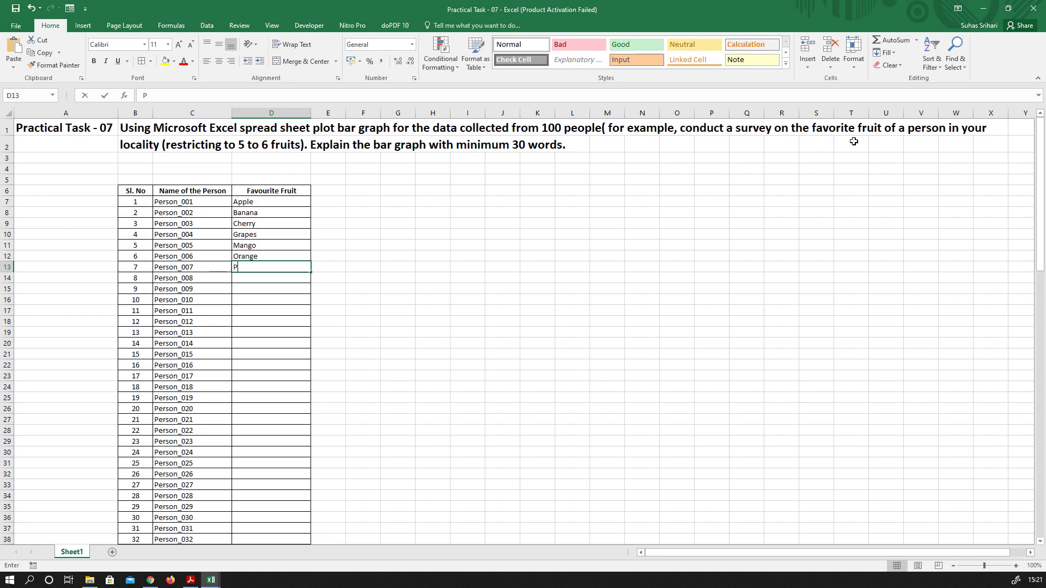
text(apaya)
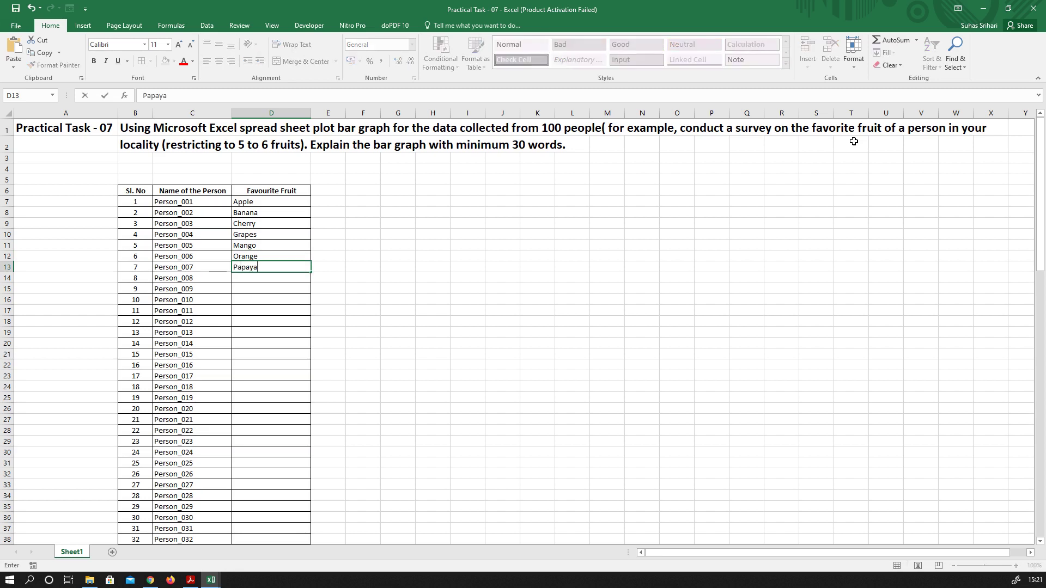
click(366, 289)
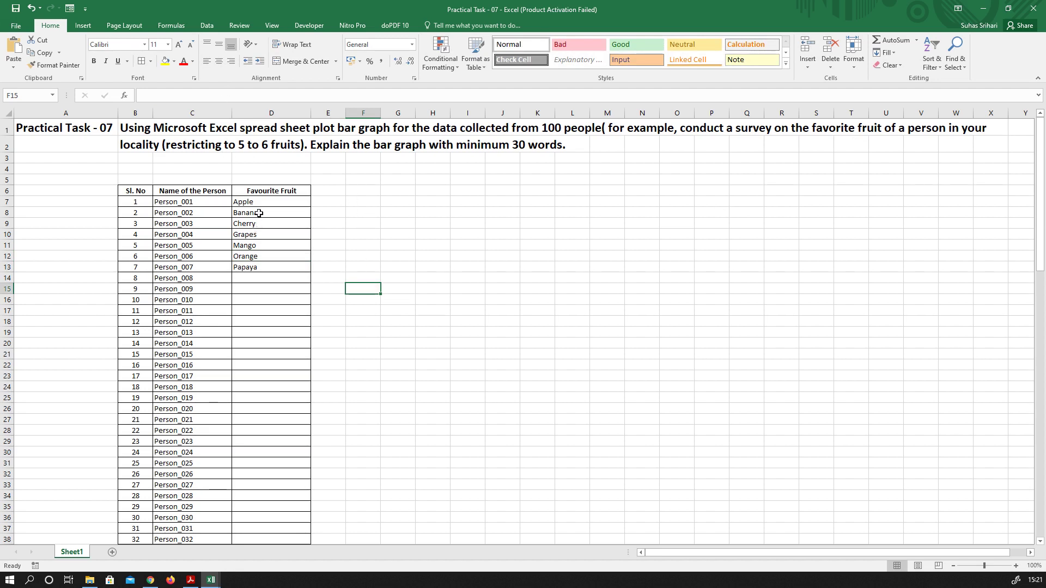
Step: Fill the seven-fruit pattern from D7:D13 down the Favourite Fruit column to row 106
drag(260, 202, 285, 506)
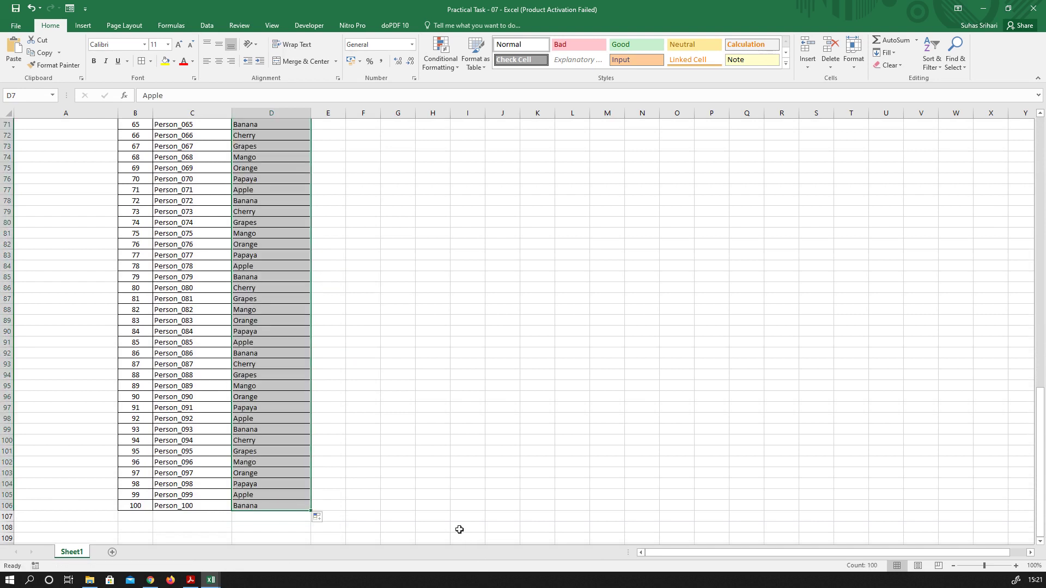
scroll(445, 504, up, 13)
scroll(410, 446, up, 10)
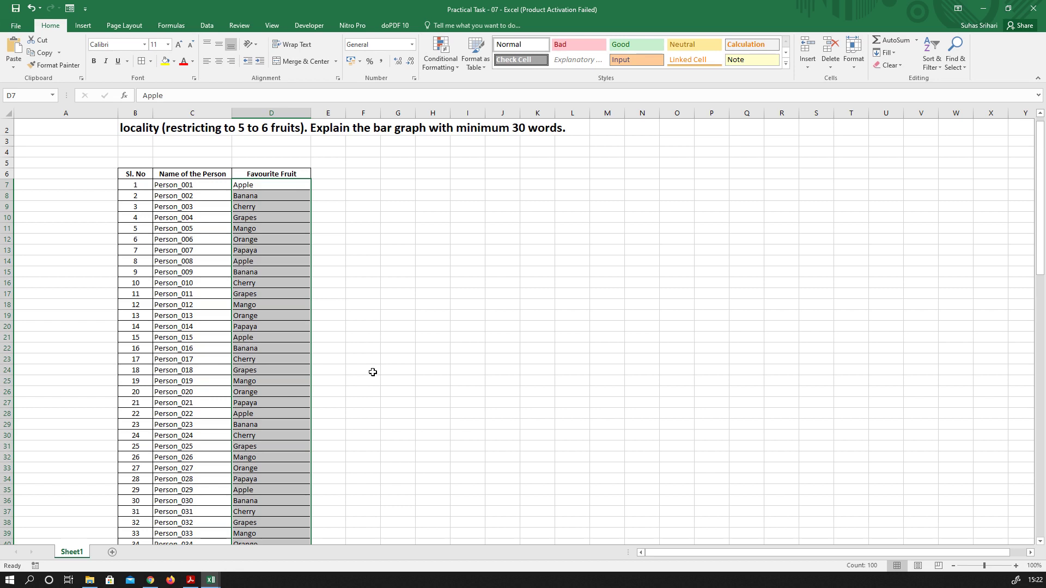
click(468, 339)
scroll(349, 272, up, 1)
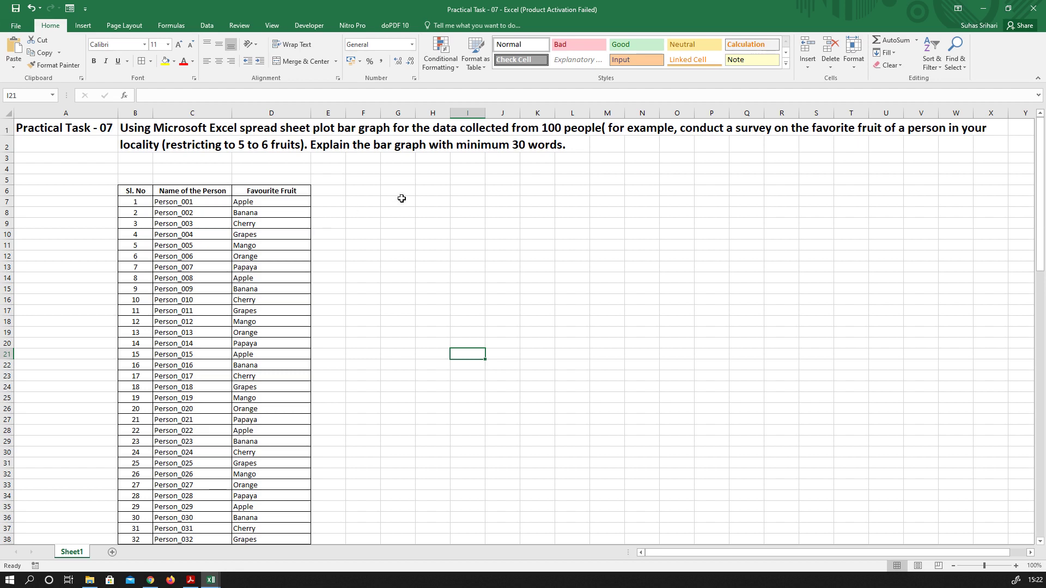
Step: Enter the title Frequency Table in cell H6, beside the survey table
click(436, 192)
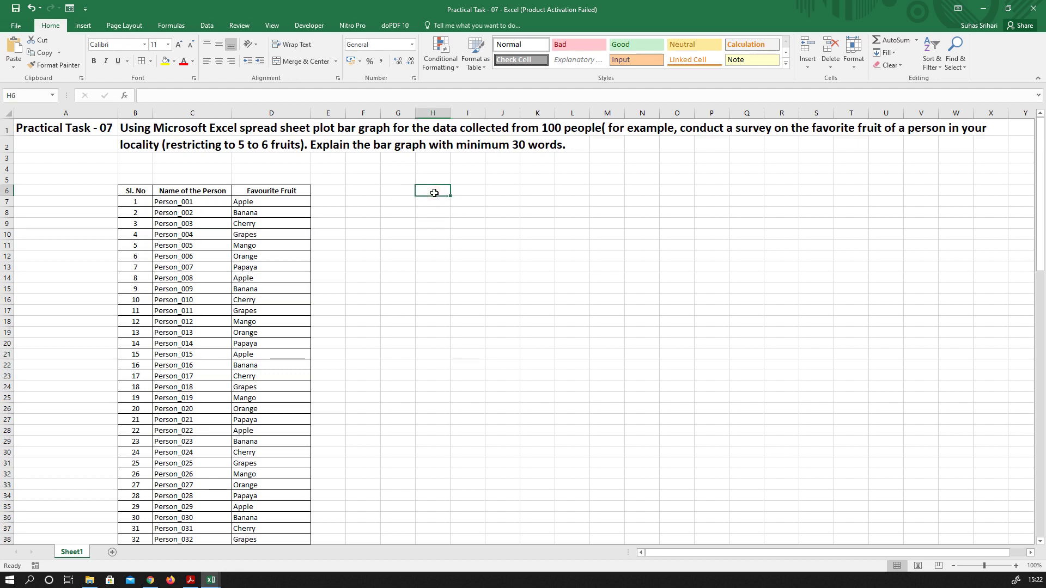
text(Fre)
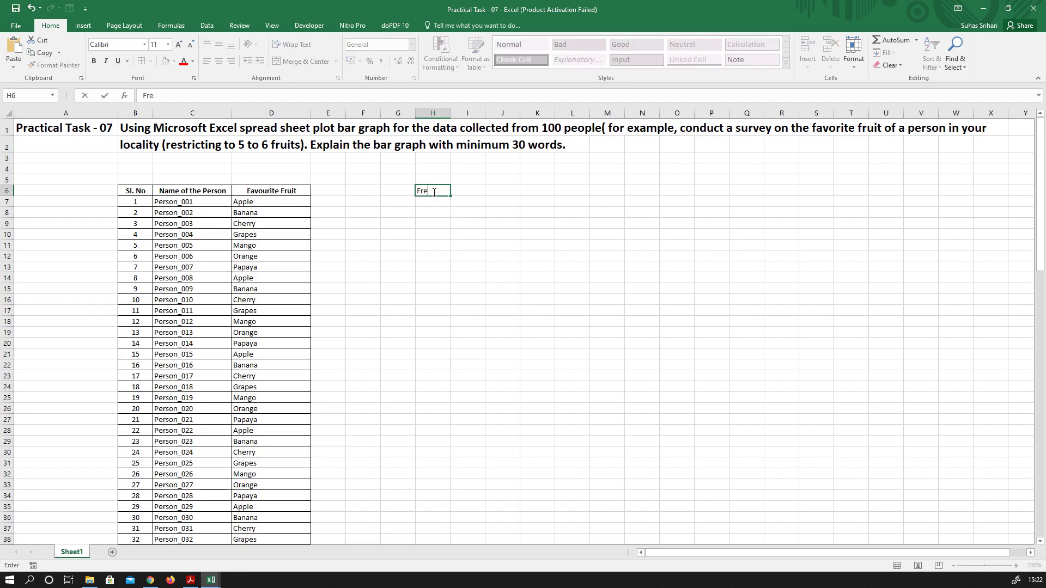
text(quen)
text(ct)
text(y)
text( Ta)
text(ble)
key(Return)
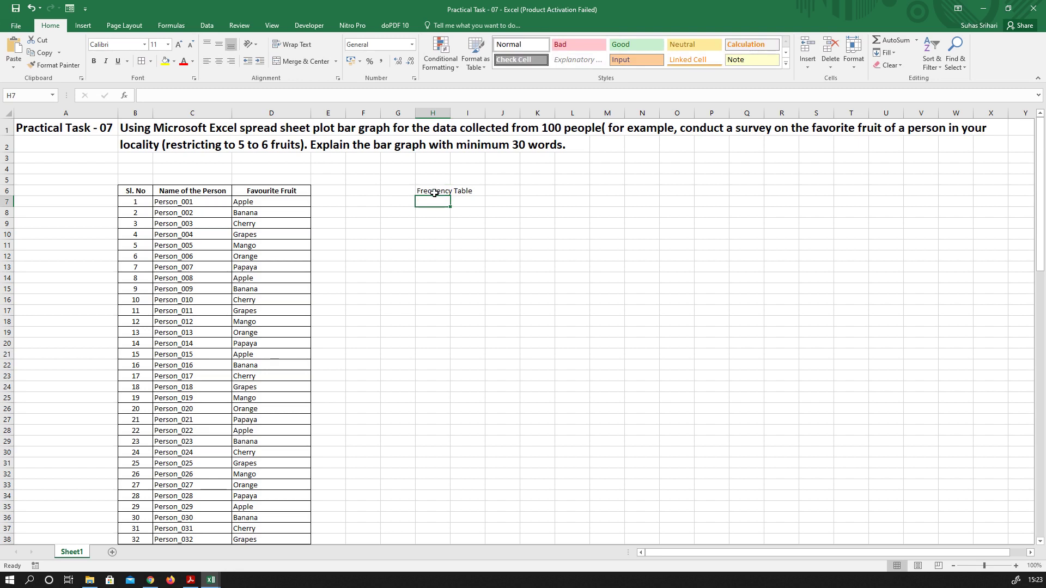
Step: Add the headings Name of the Fruit in H7 and Number of People who like the Fruit in I7
text(Name ot)
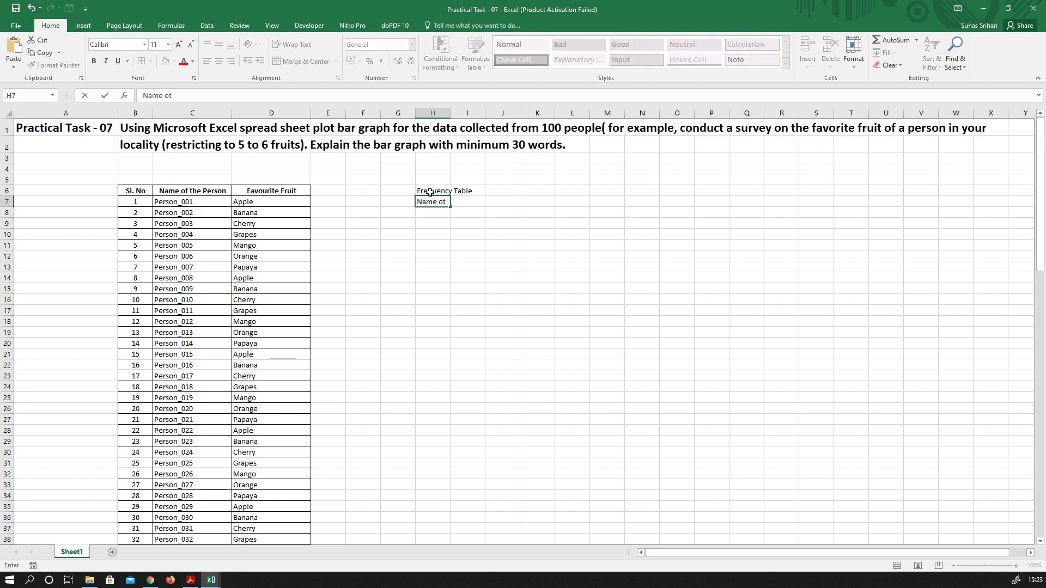
key(BackSpace)
text(f the Fruit)
key(Tab)
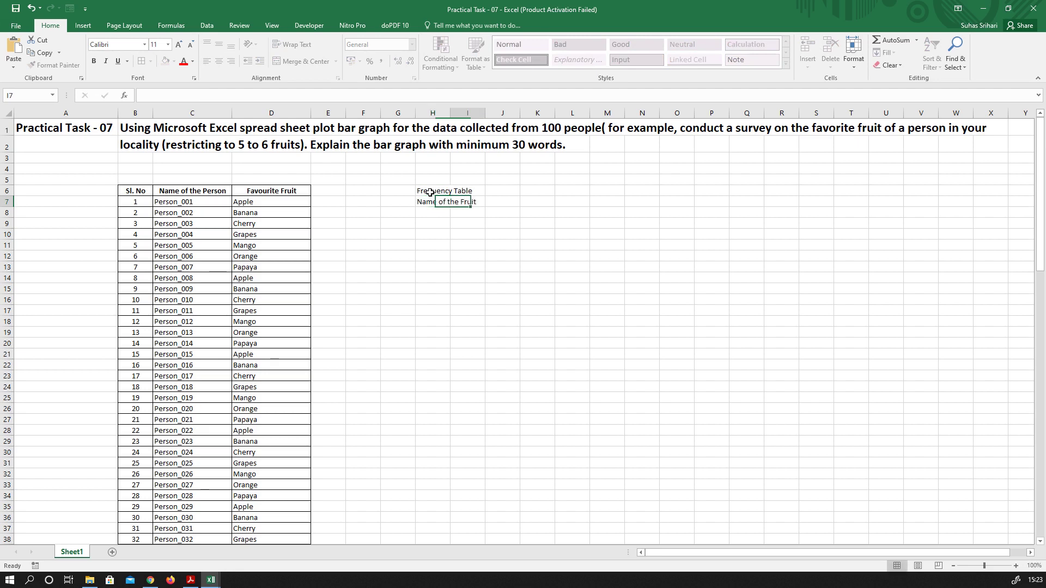
text(N)
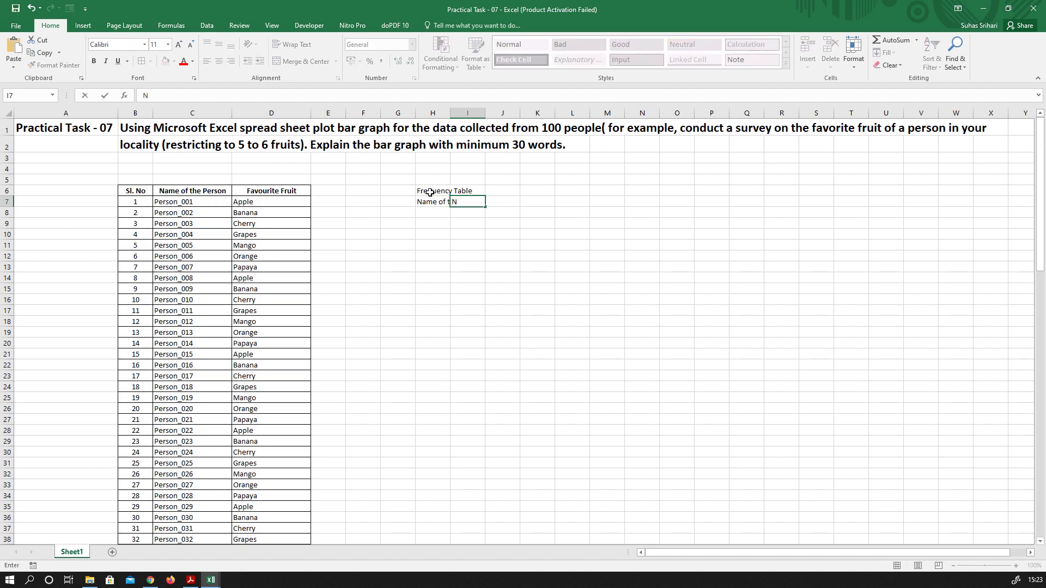
text(umber of People wh)
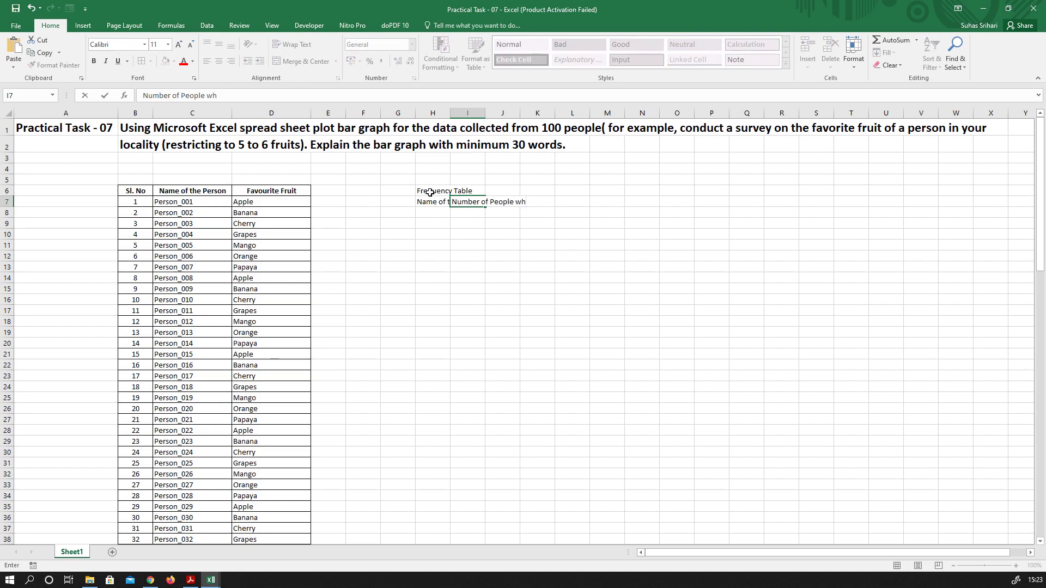
text(o like the Fruit)
click(538, 276)
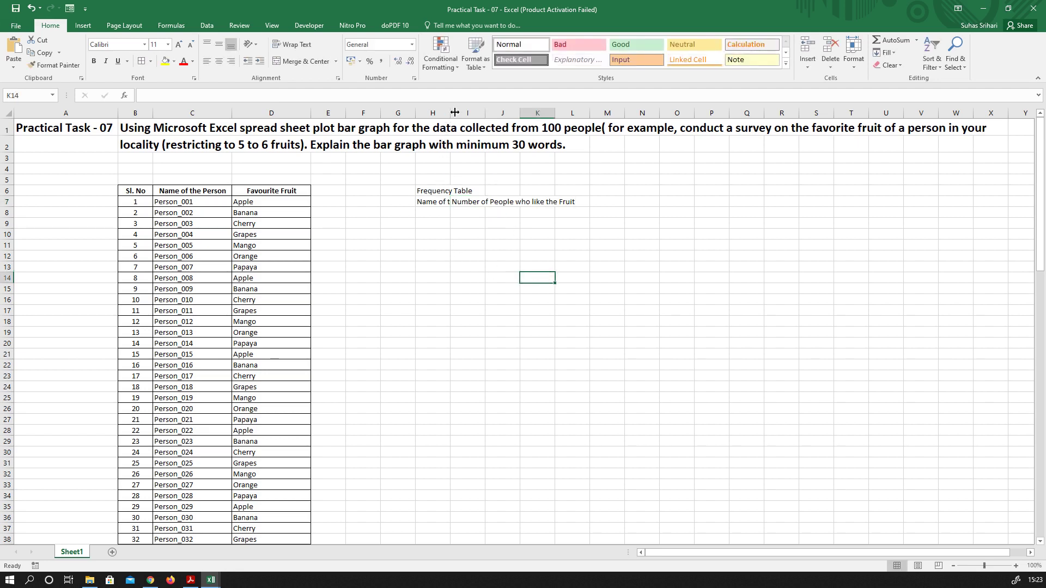
Step: AutoFit columns H and I to their headings, and merge and centre the Frequency Table title across H6:I6
double_click(451, 109)
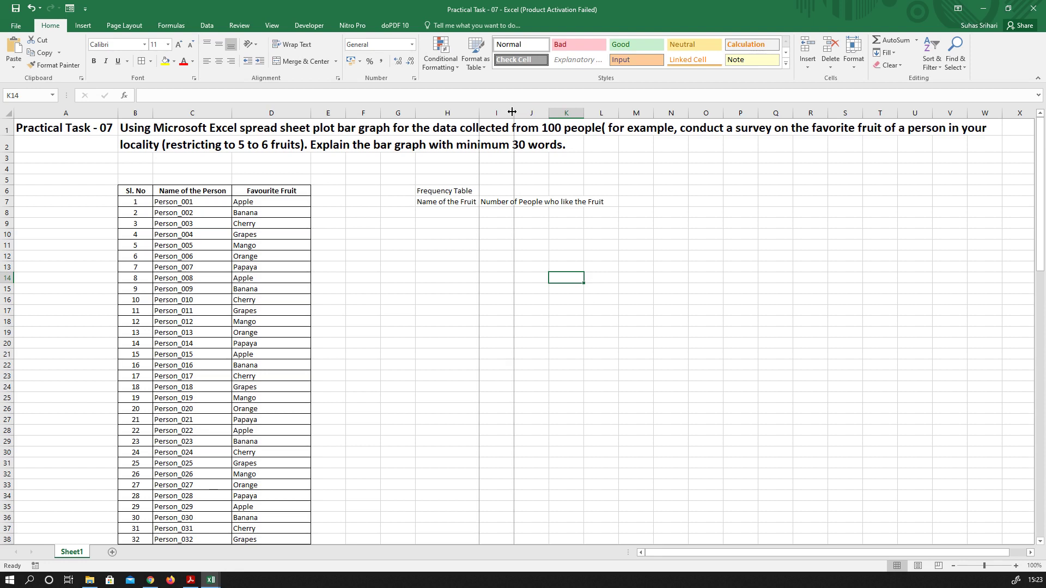
double_click(516, 112)
click(439, 194)
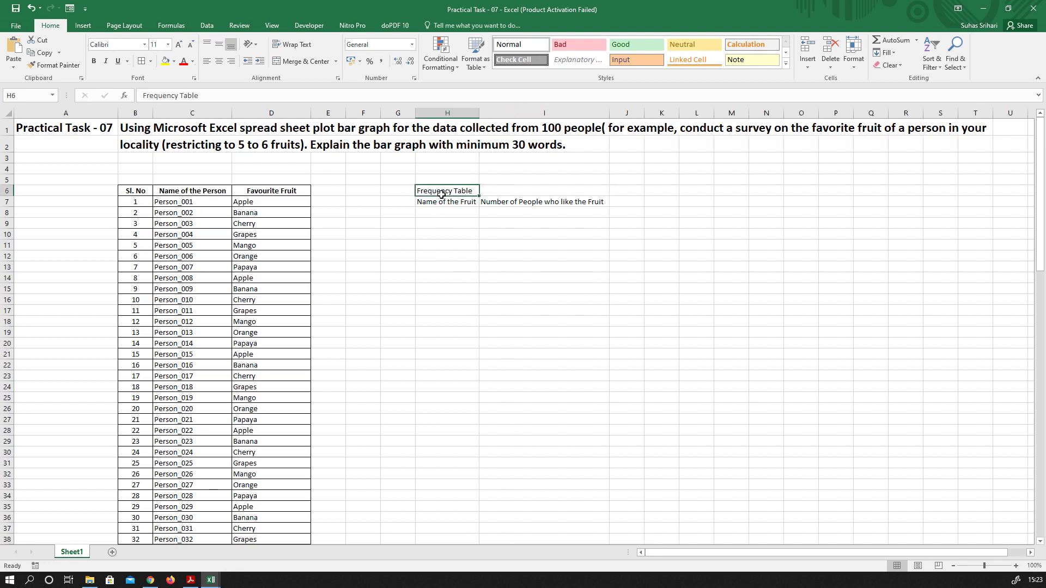
drag(475, 191, 484, 192)
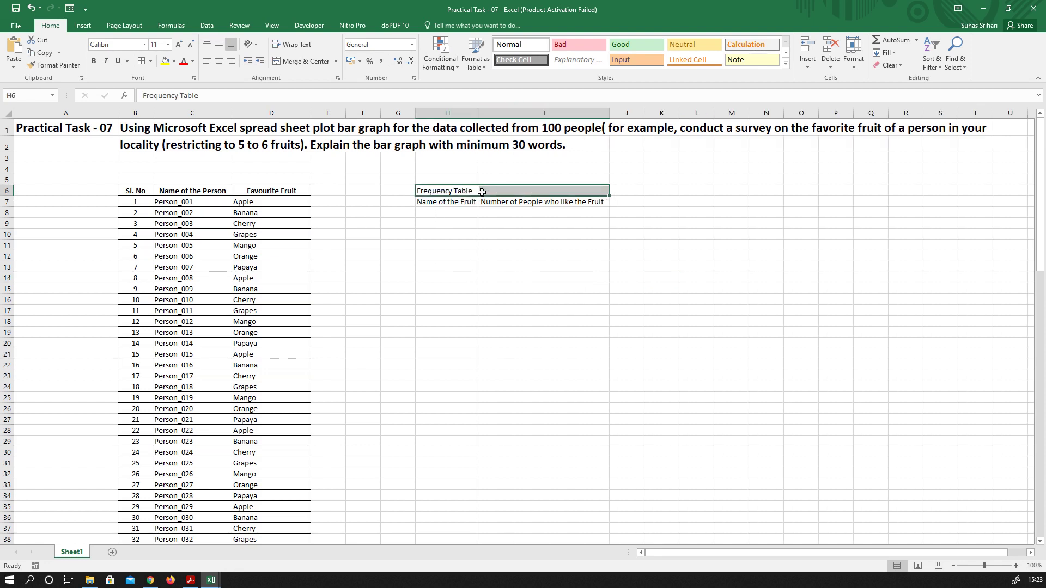
click(289, 62)
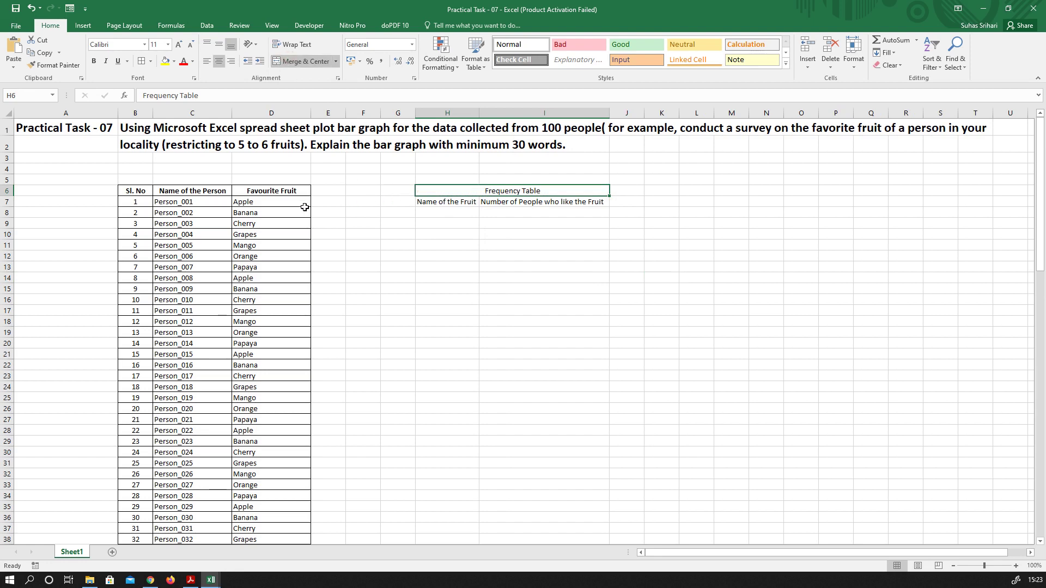
drag(290, 202, 290, 263)
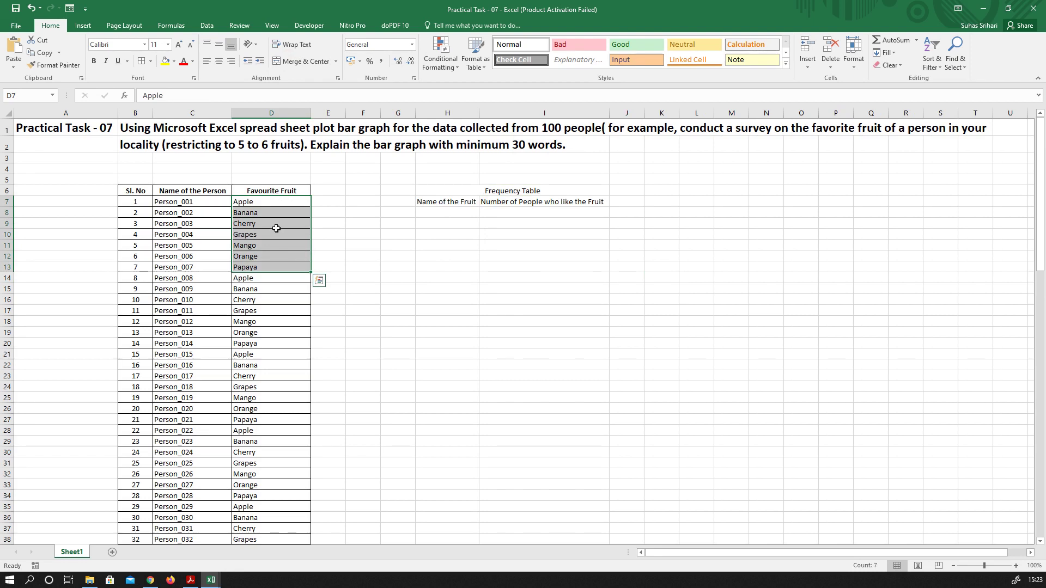
key(ctrl+q)
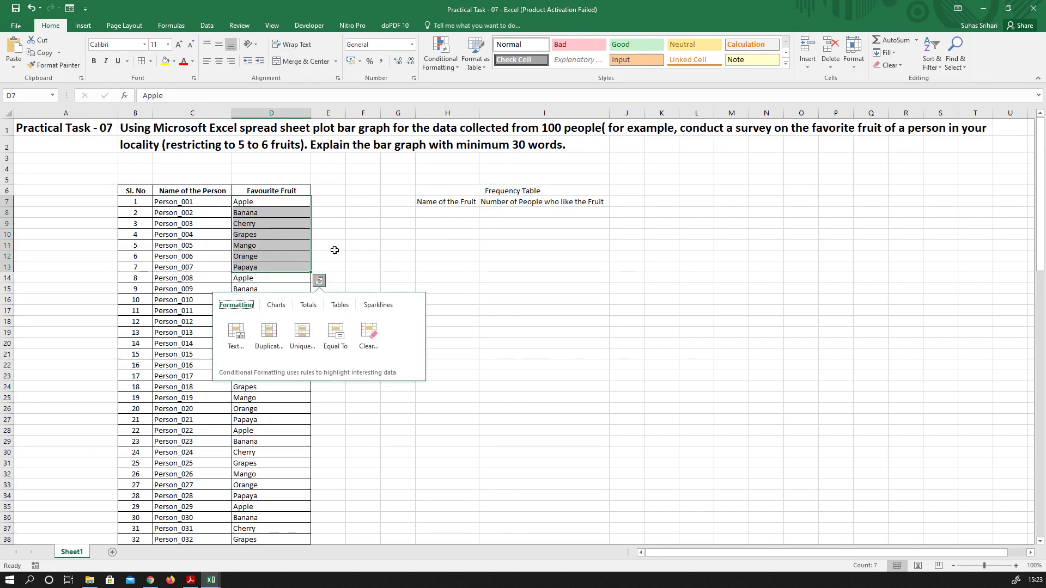
click(338, 246)
Step: Copy the seven fruit names from D7:D13 into the frequency table, starting at H8
drag(289, 202, 289, 271)
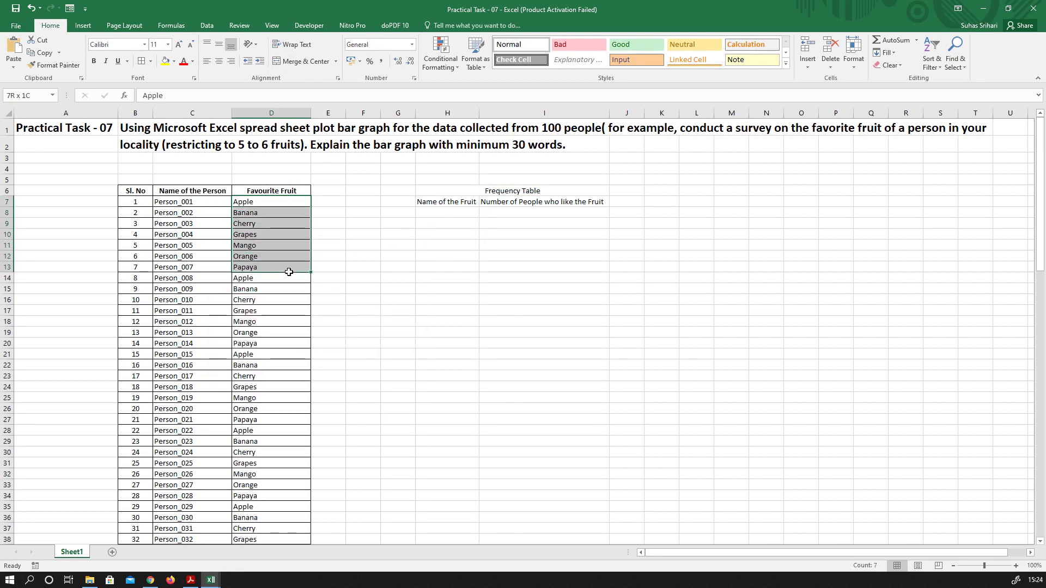
key(ctrl+c)
key(ctrl+q)
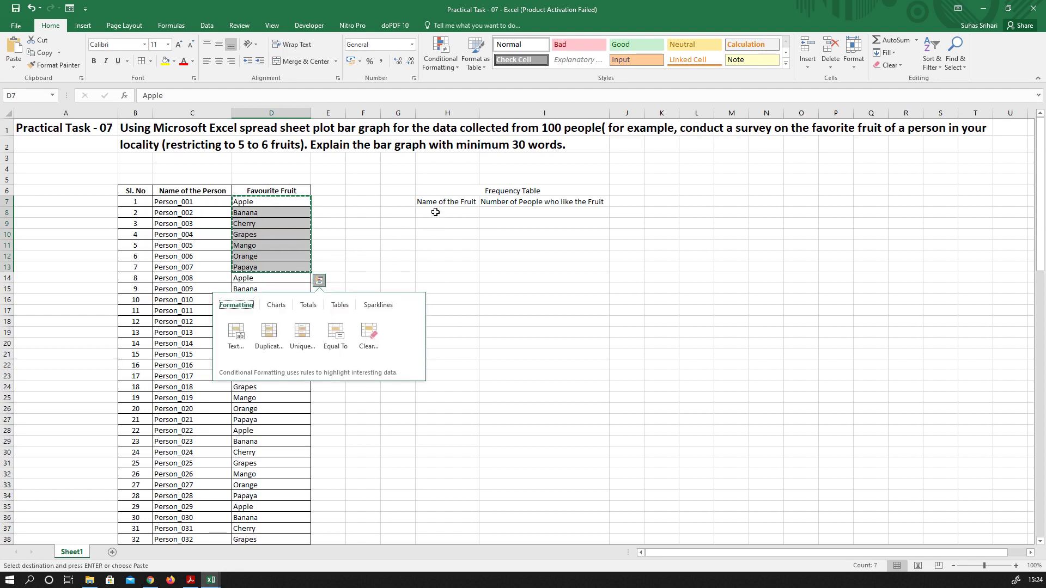
click(435, 212)
key(ctrl+v)
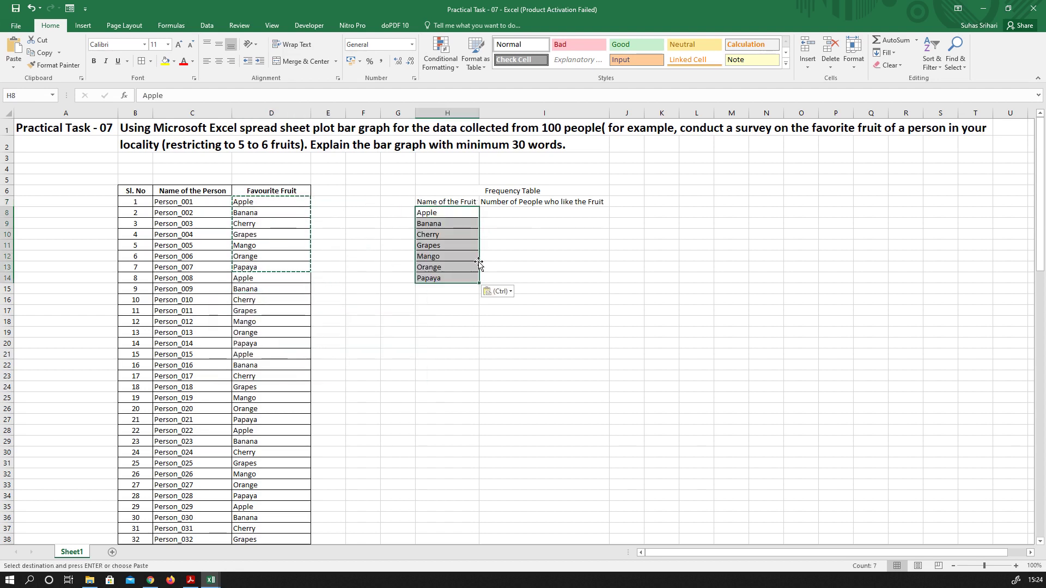
Step: Apply all borders to the frequency table range H6:I14
drag(435, 191, 444, 278)
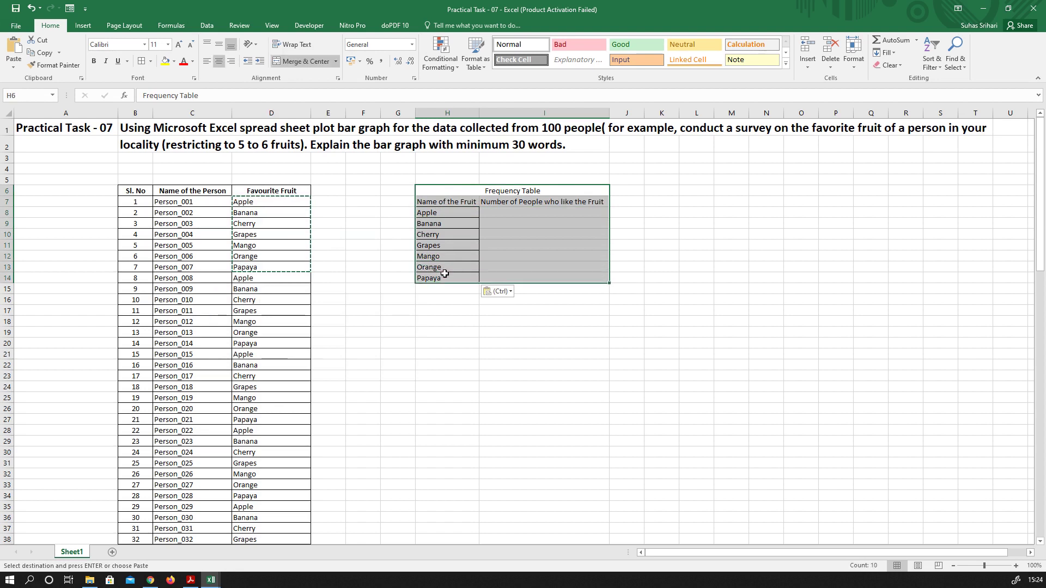
click(140, 63)
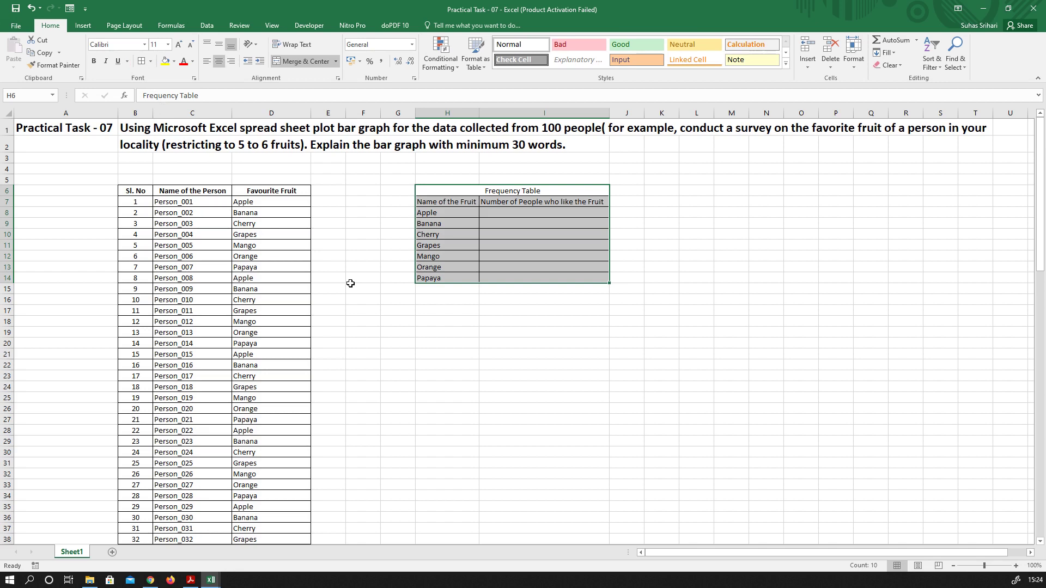
click(553, 332)
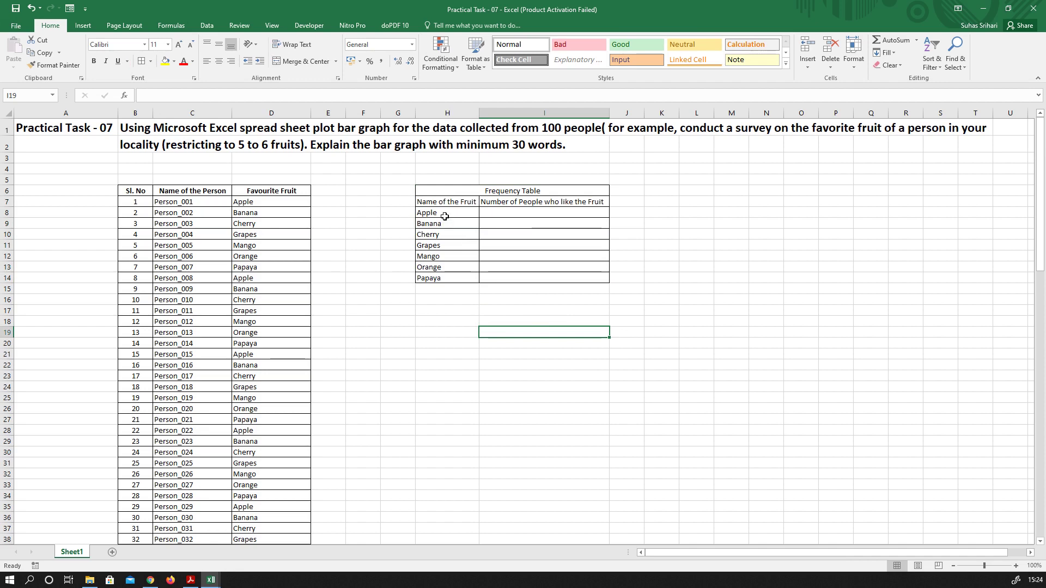
Step: Make the frequency table's title and headings in H6:I7 bold and centre them horizontally and vertically
drag(442, 192, 447, 197)
click(94, 61)
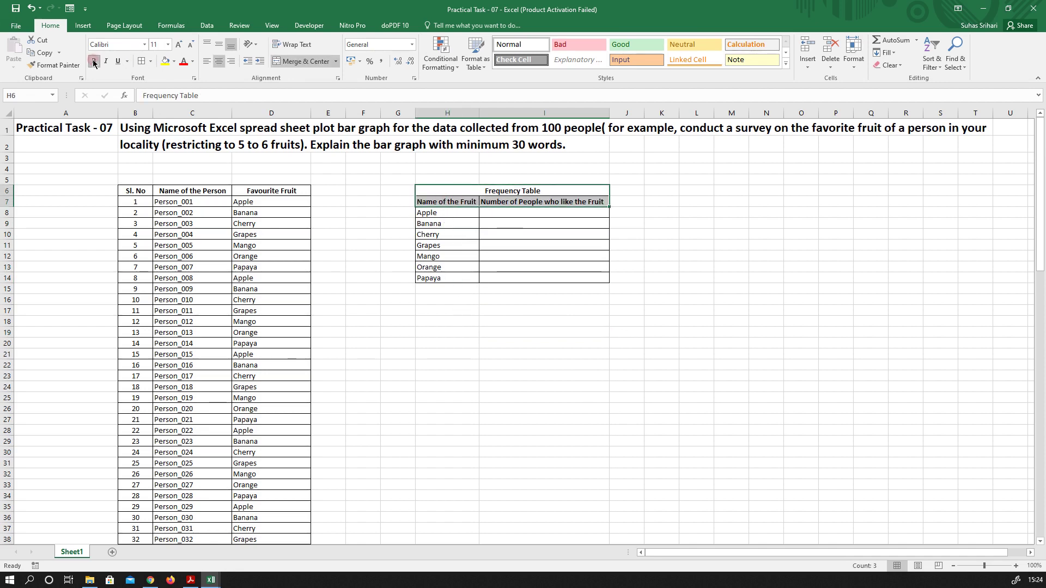
click(541, 354)
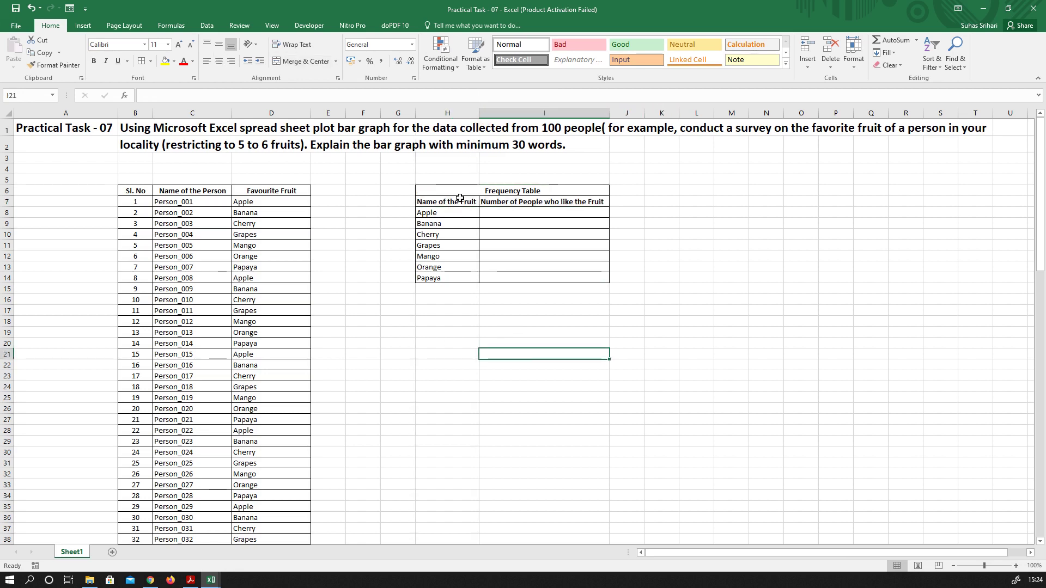
drag(459, 191, 539, 203)
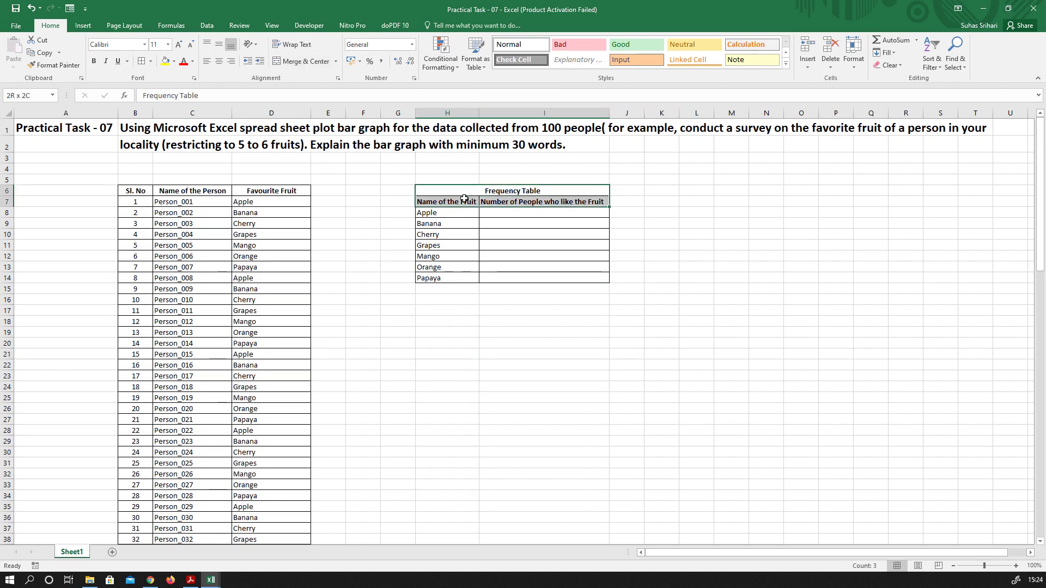
click(220, 47)
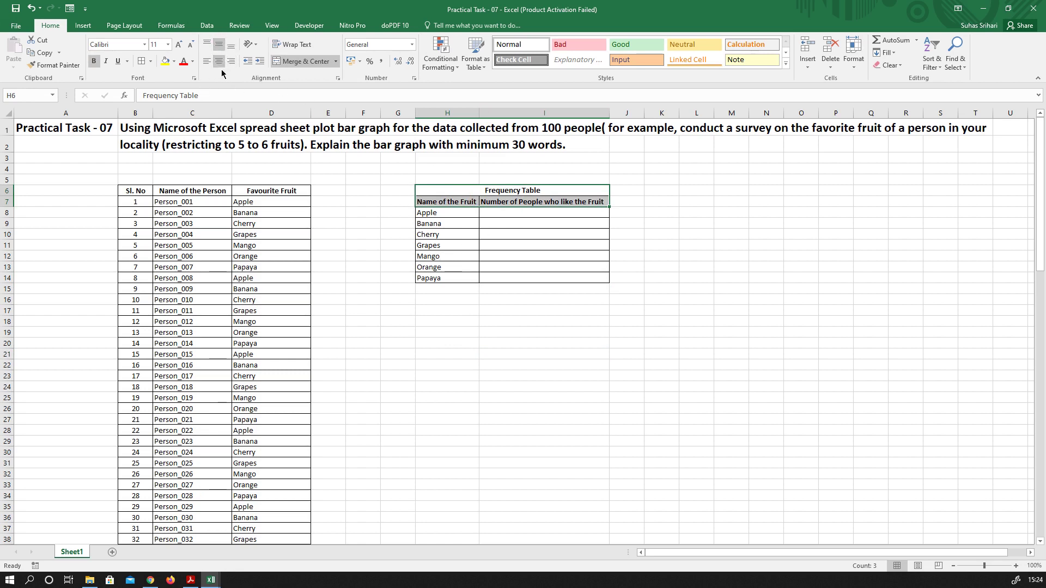
click(220, 62)
click(220, 62)
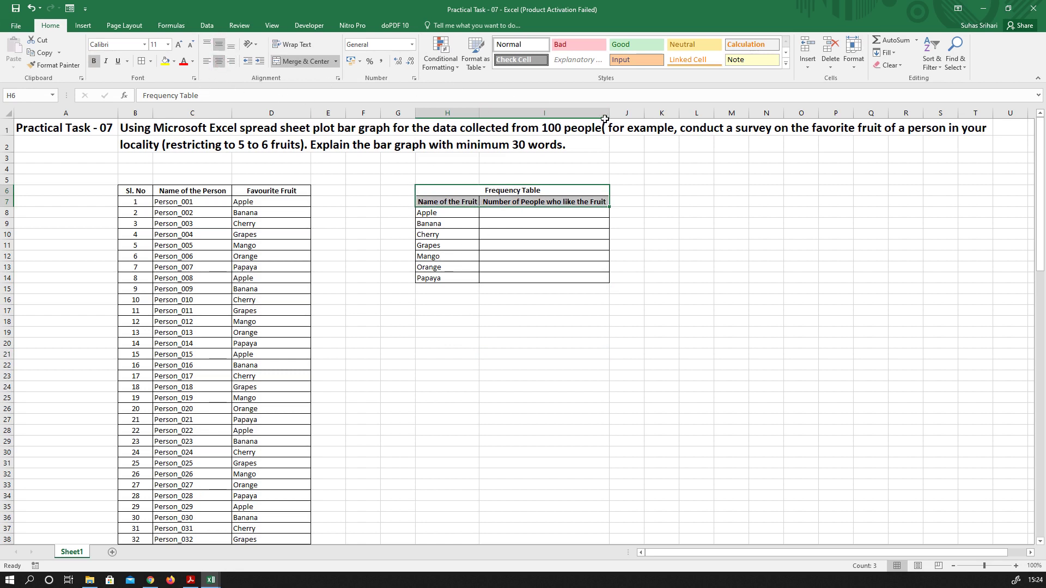
click(655, 262)
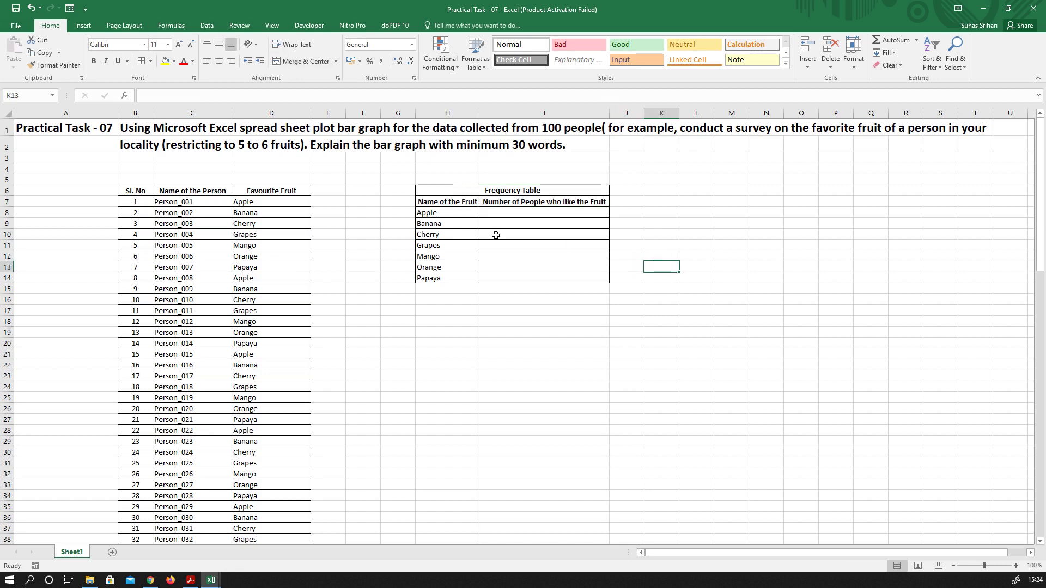
Step: Start a COUNTIF formula in I8, the count cell for Apple, with the favourite fruit entries D7:D106 as its range
click(498, 217)
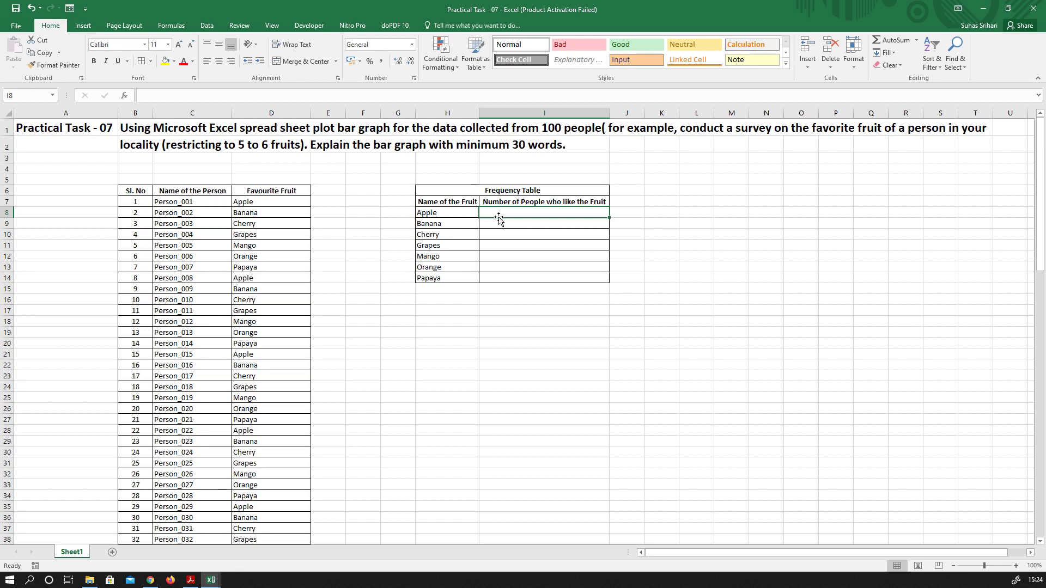
text(=)
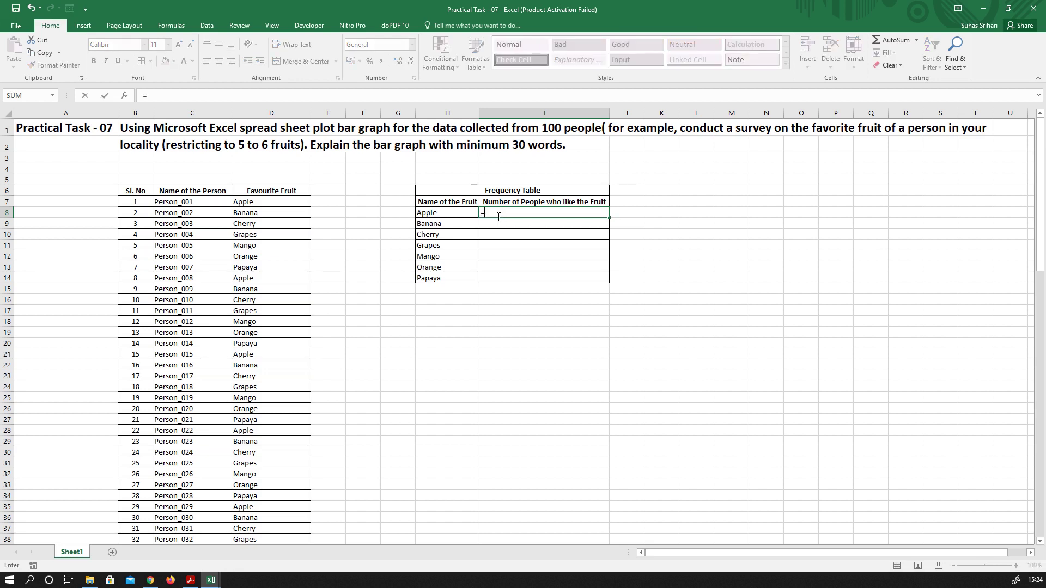
text(count)
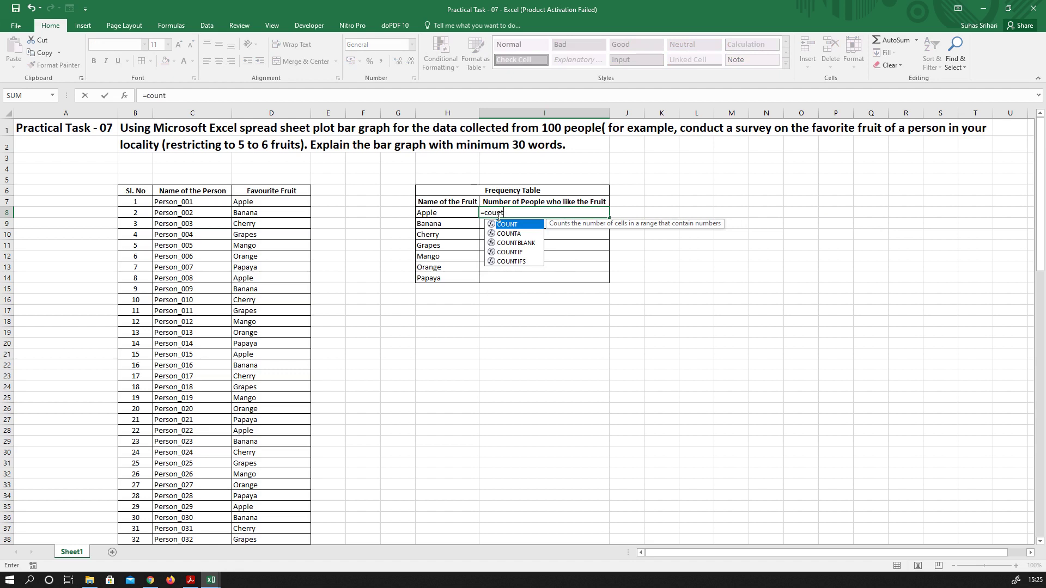
text(if)
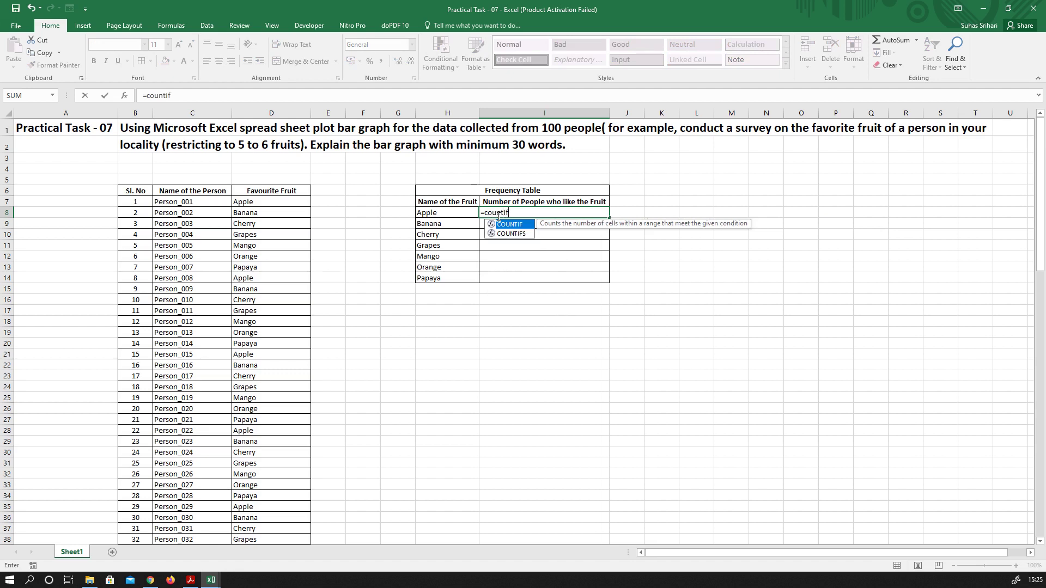
text(()
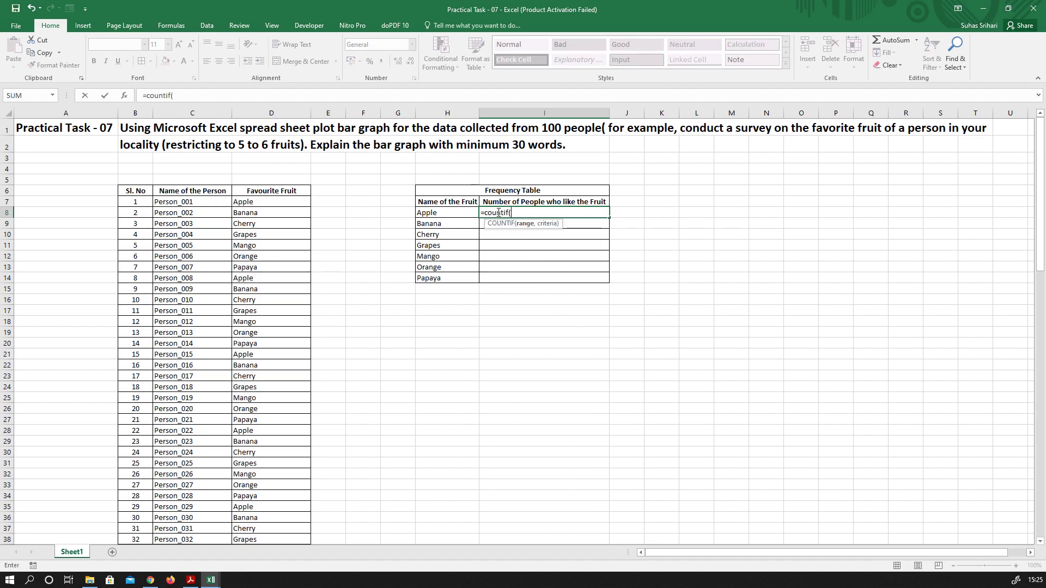
drag(248, 203, 274, 529)
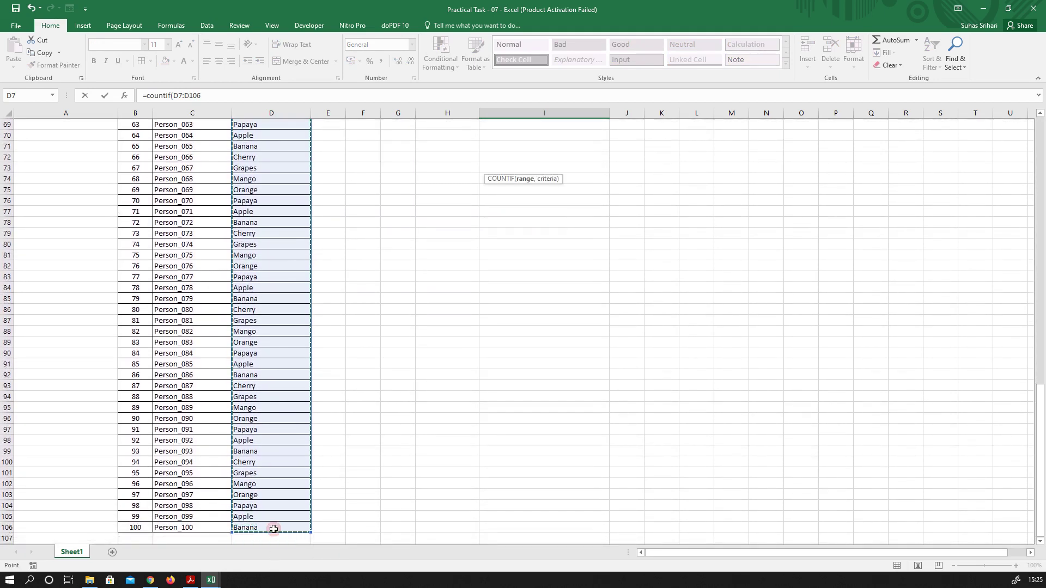
scroll(198, 339, up, 20)
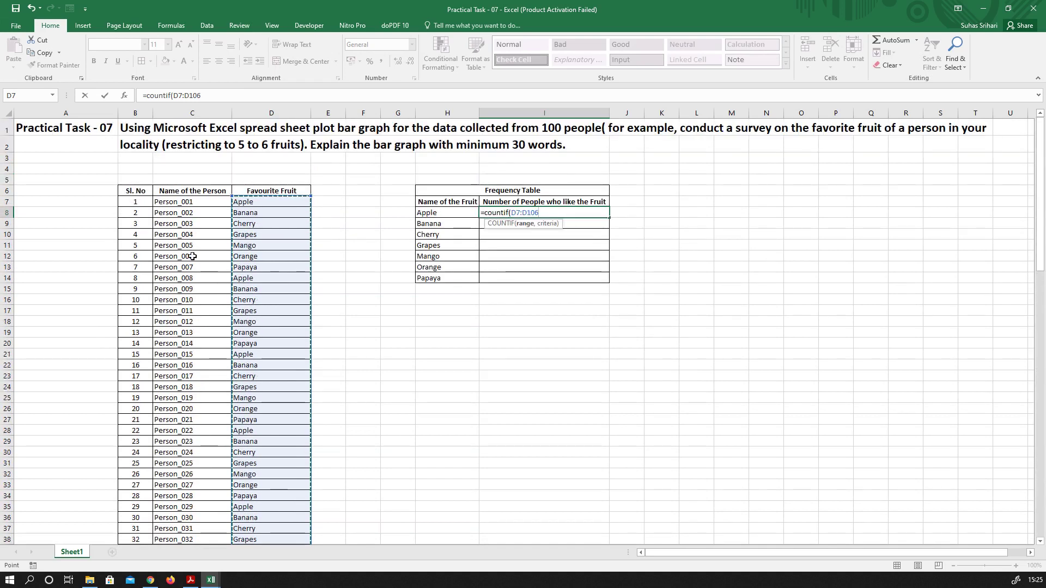
Step: Make the formula's range absolute as $D$7:$D$106 and complete it with H8 as the criterion
click(179, 96)
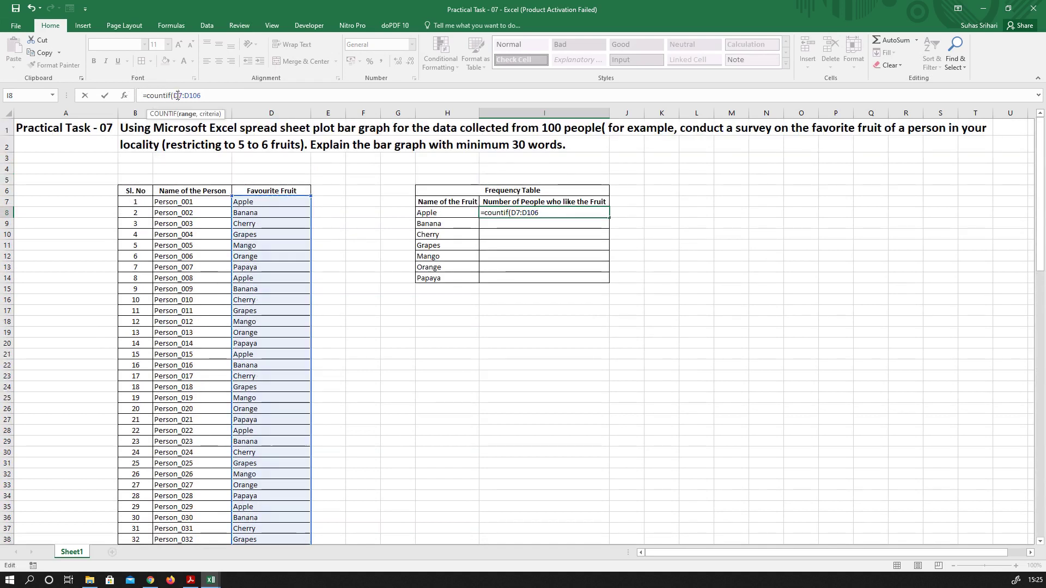
key(F4)
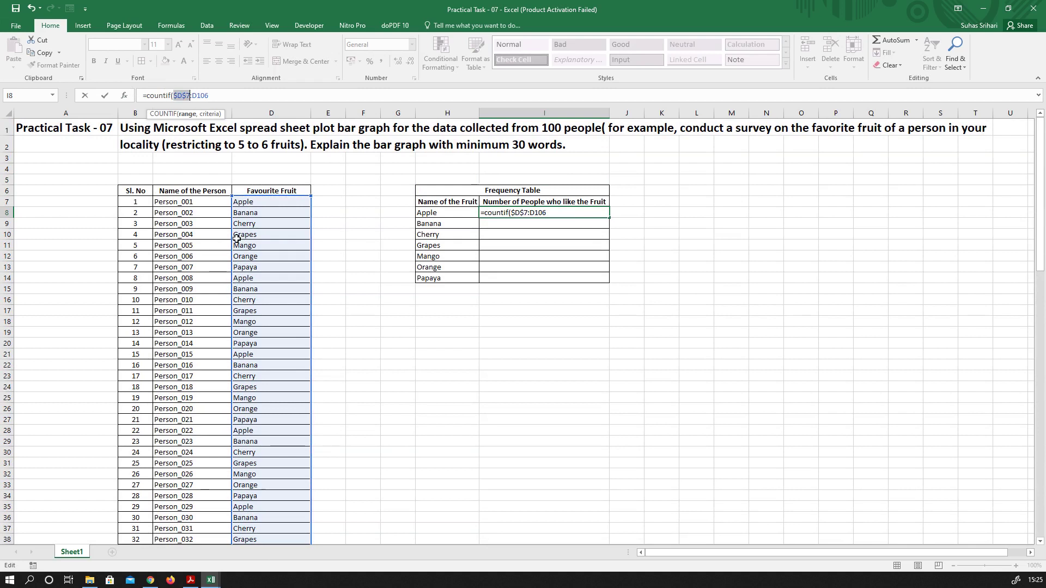
click(200, 96)
key(F4)
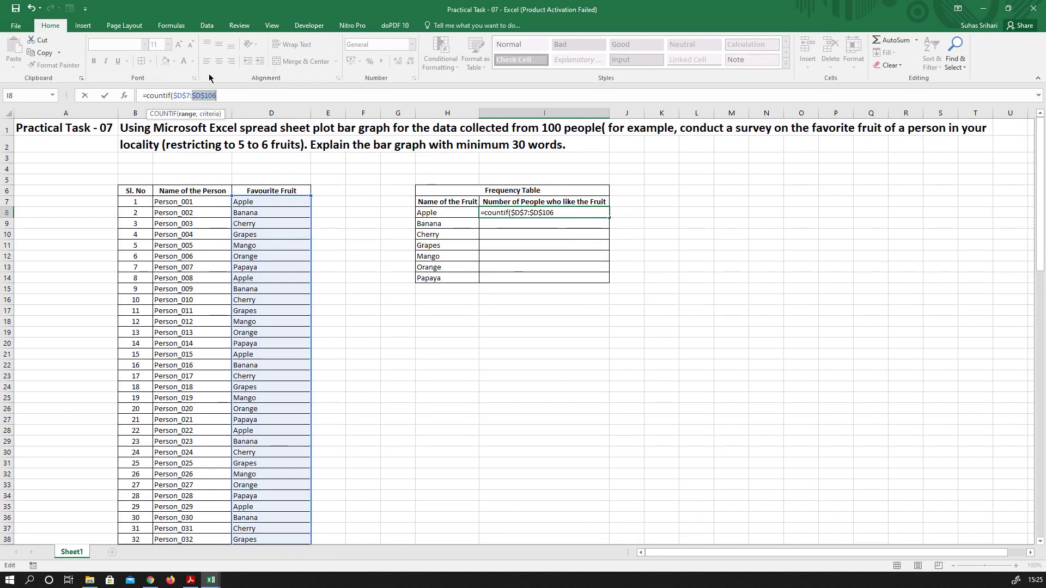
click(221, 92)
text(,)
click(431, 214)
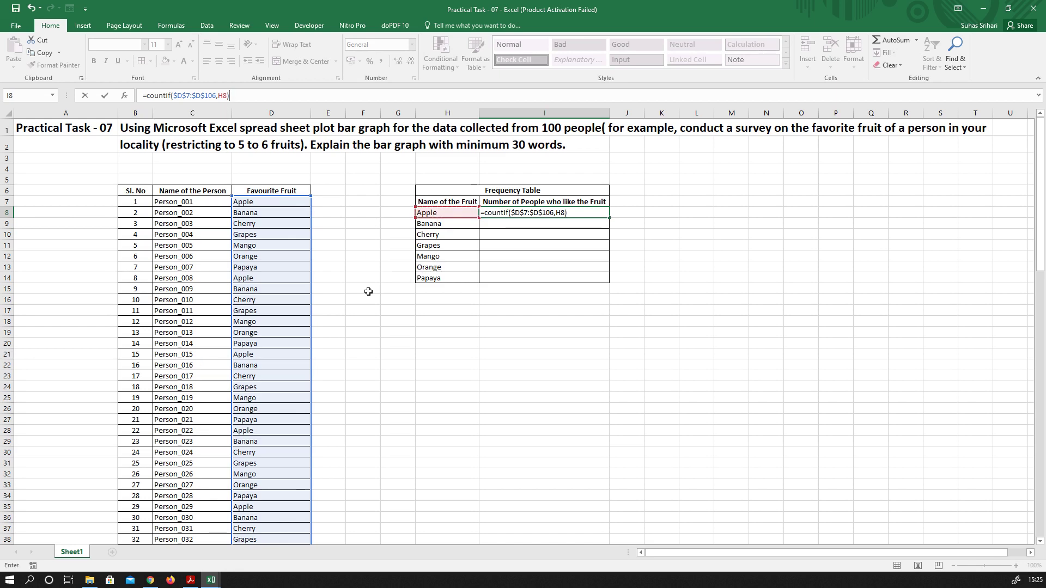
key(Return)
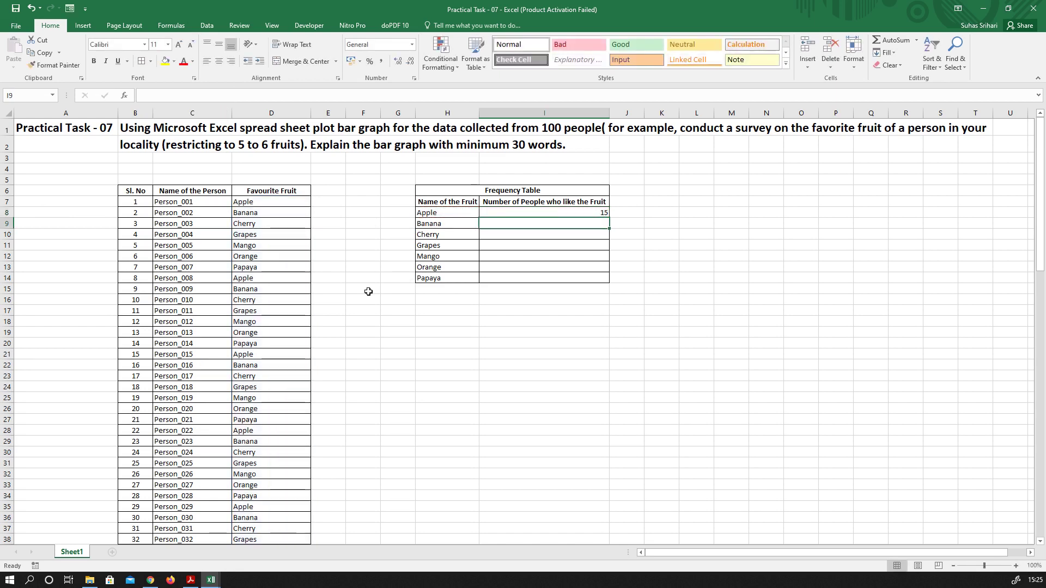
Step: Fill the COUNTIF formula from I8 down to I14 for the remaining fruits
click(529, 213)
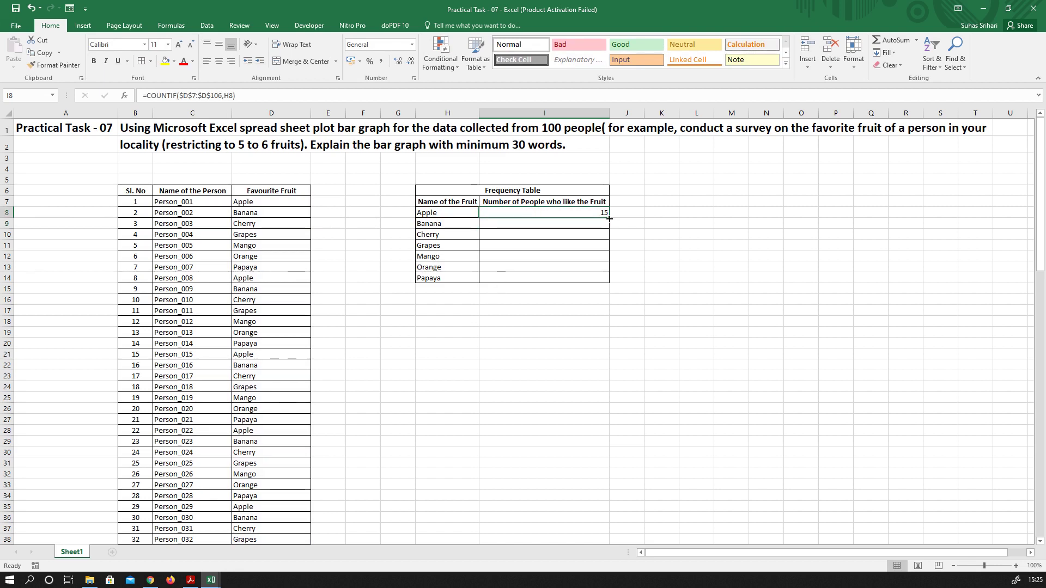
drag(609, 219, 603, 278)
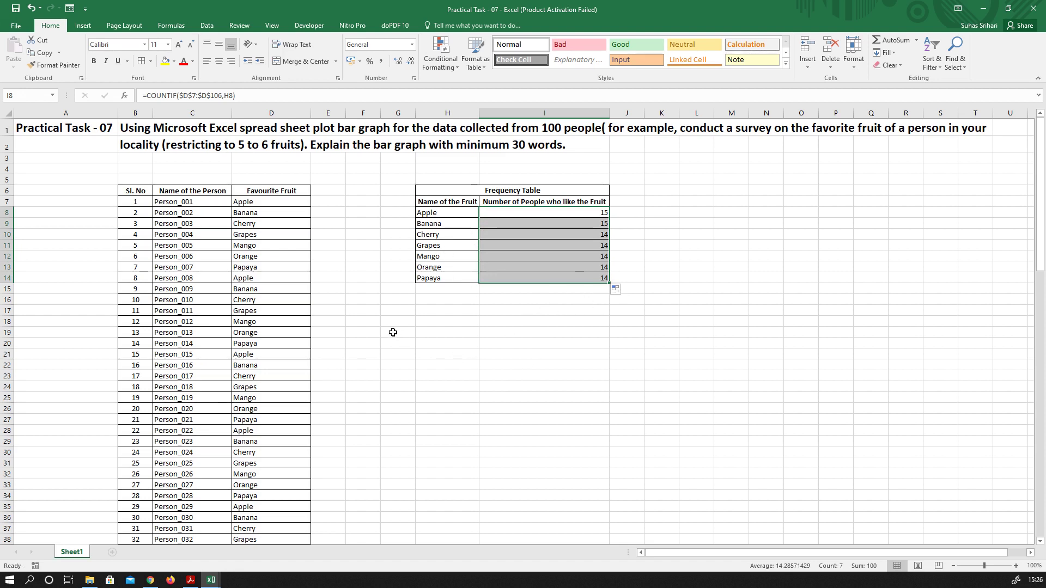
Step: Vary the survey answers by copying the fruit names in D7:D13 over the entries starting at D18, D31 and D40
drag(272, 204, 270, 267)
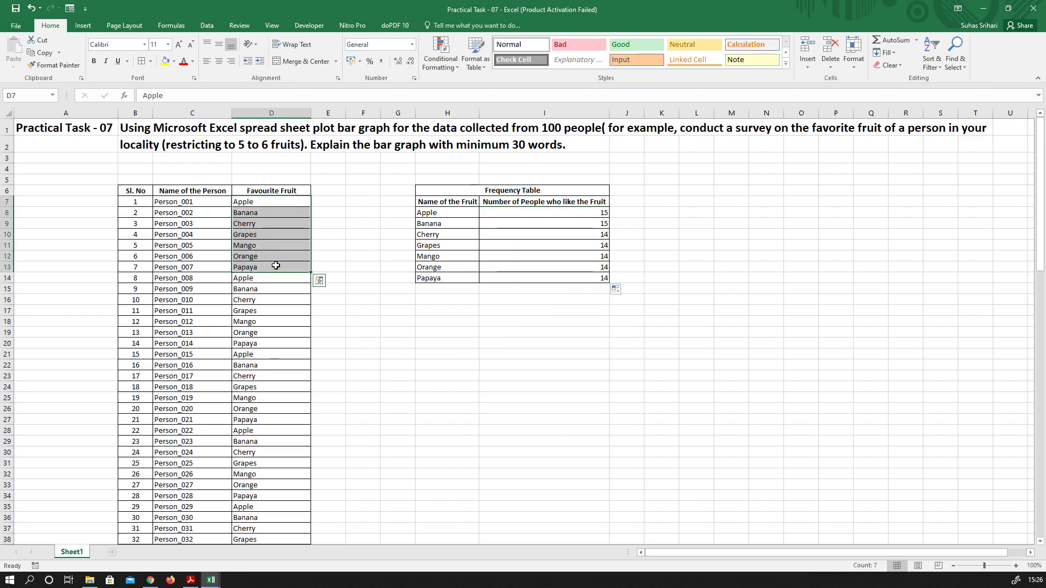
key(ctrl+c)
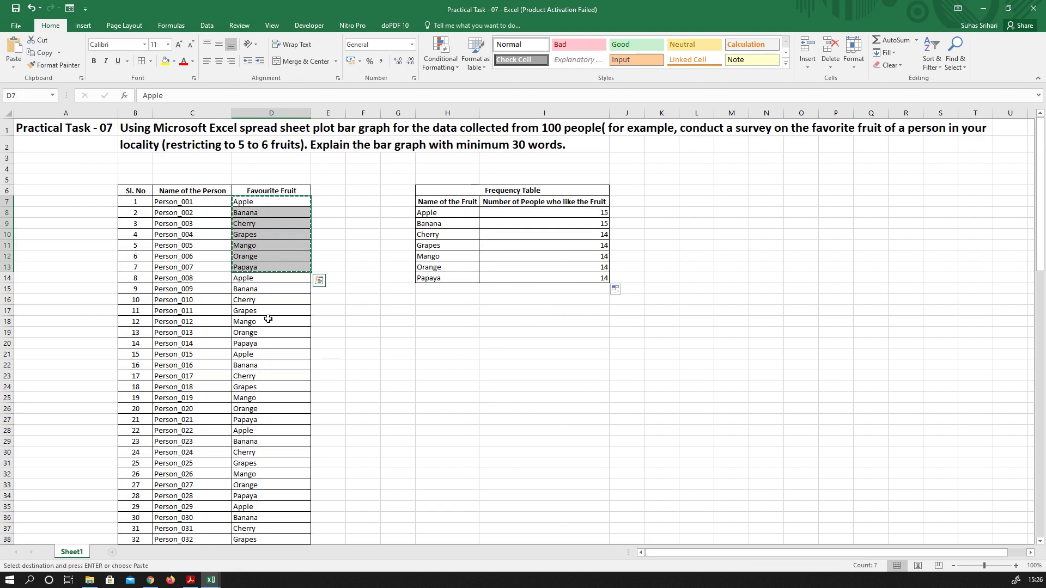
click(272, 320)
key(ctrl+v)
click(272, 461)
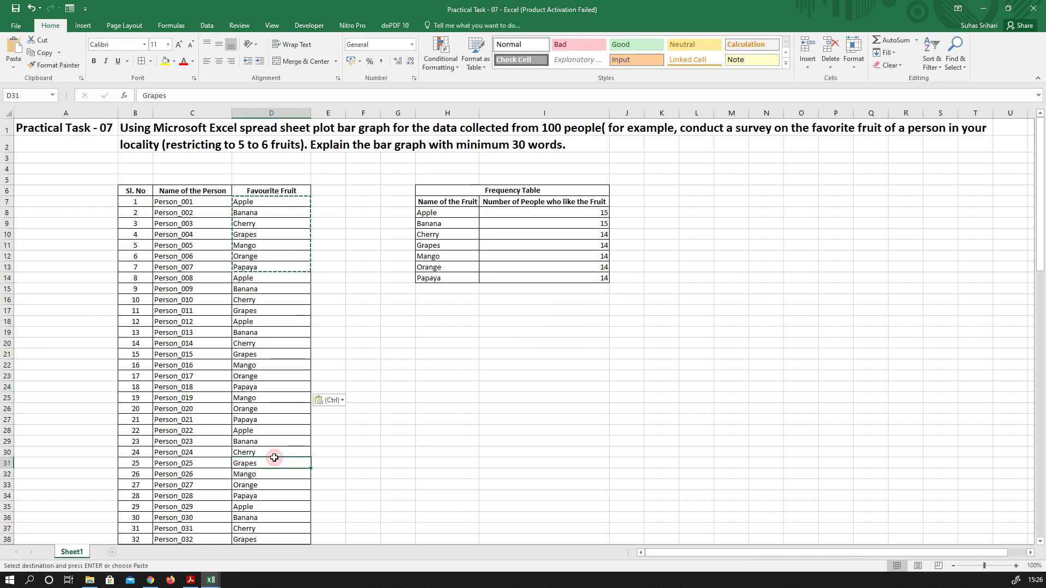
key(ctrl+v)
scroll(277, 490, down, 5)
click(272, 386)
key(ctrl+v)
Step: Paste the copied seven fruit names over the Favourite Fruit entries starting at D51, D62, D53 and D65
scroll(273, 403, down, 5)
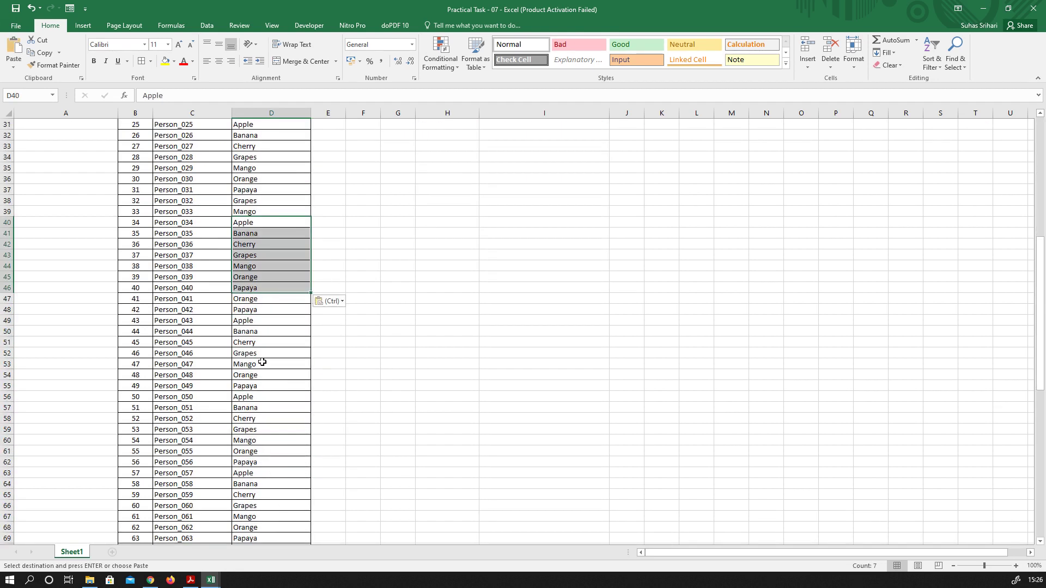
click(267, 343)
key(ctrl+v)
scroll(267, 353, down, 5)
click(258, 299)
key(ctrl+v)
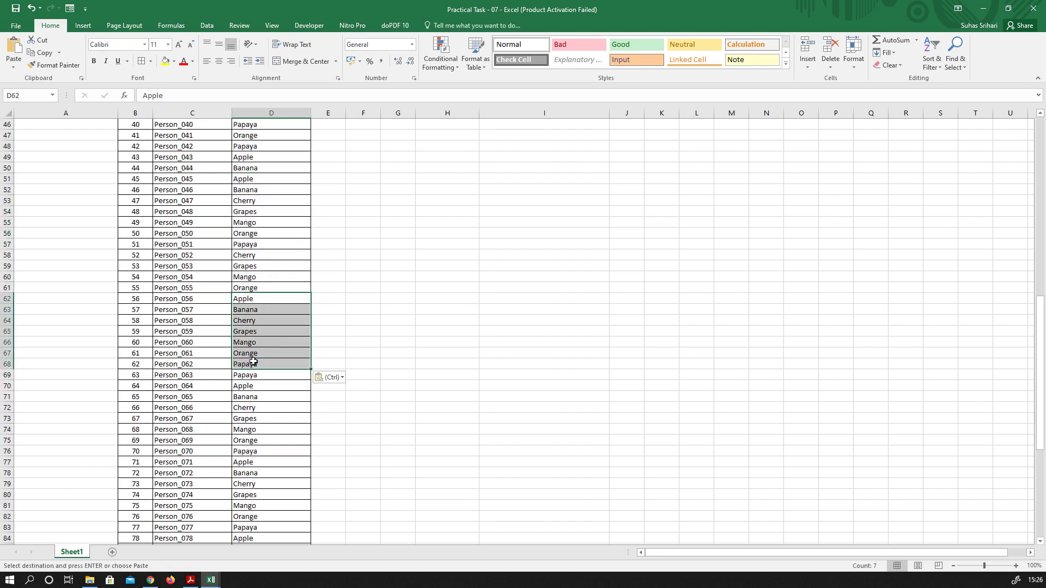
click(264, 200)
key(ctrl+v)
click(270, 332)
key(ctrl+v)
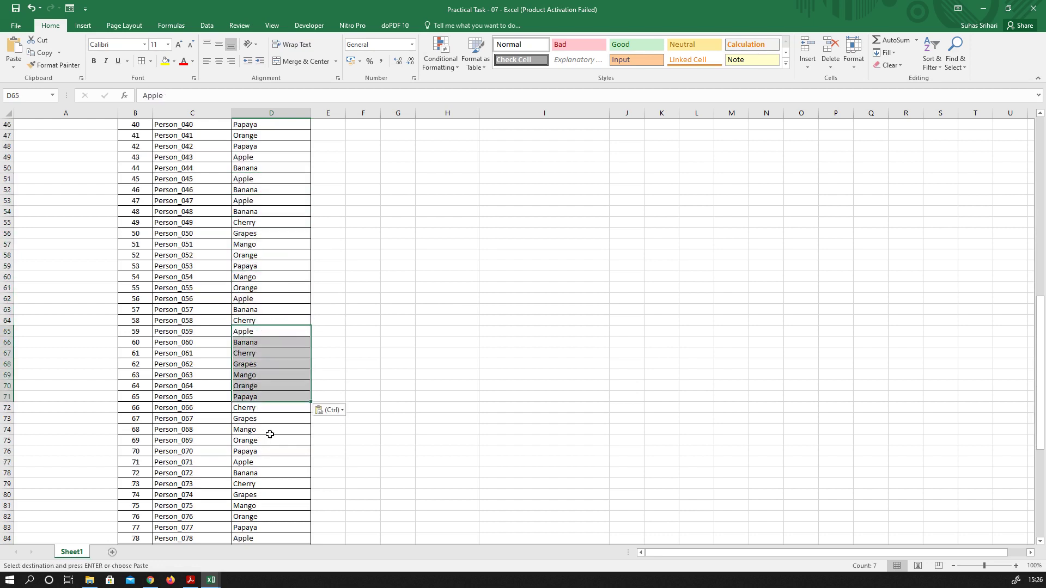
Step: Paste the same seven fruit names over the Favourite Fruit entries starting at D72, D78, D85 and D90
scroll(271, 433, down, 4)
click(252, 277)
key(ctrl+v)
click(257, 343)
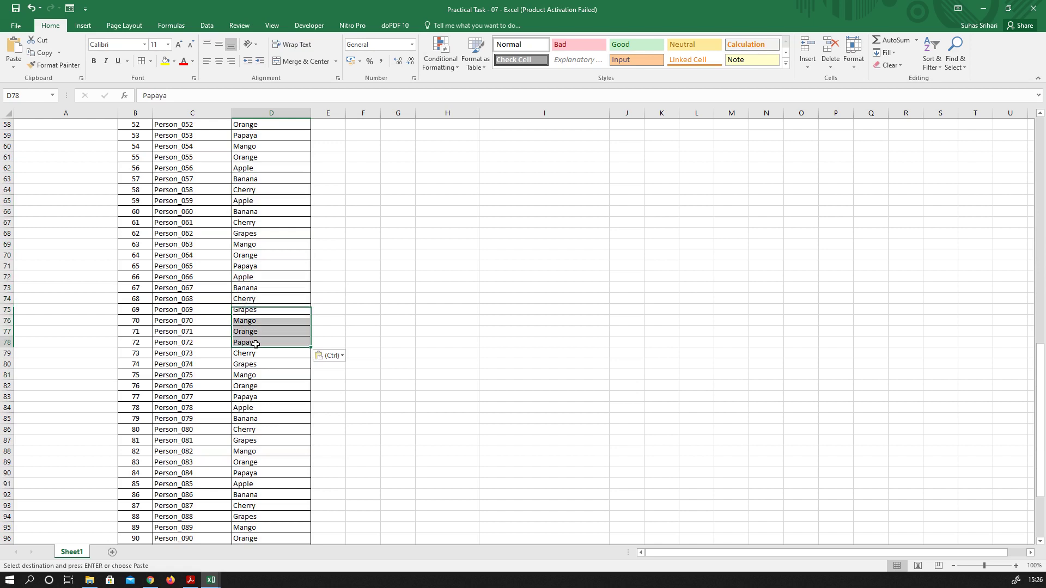
key(ctrl+v)
click(271, 419)
key(ctrl+v)
click(263, 474)
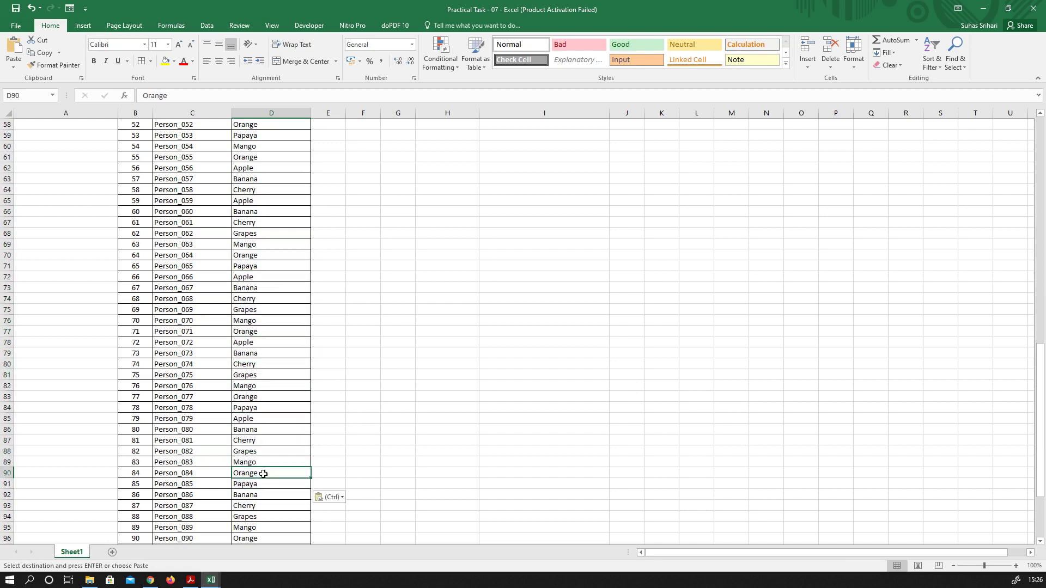
key(ctrl+v)
Step: Paste the seven fruit names over the Favourite Fruit entries starting at D99 and D32
scroll(265, 478, down, 4)
click(259, 440)
key(ctrl+v)
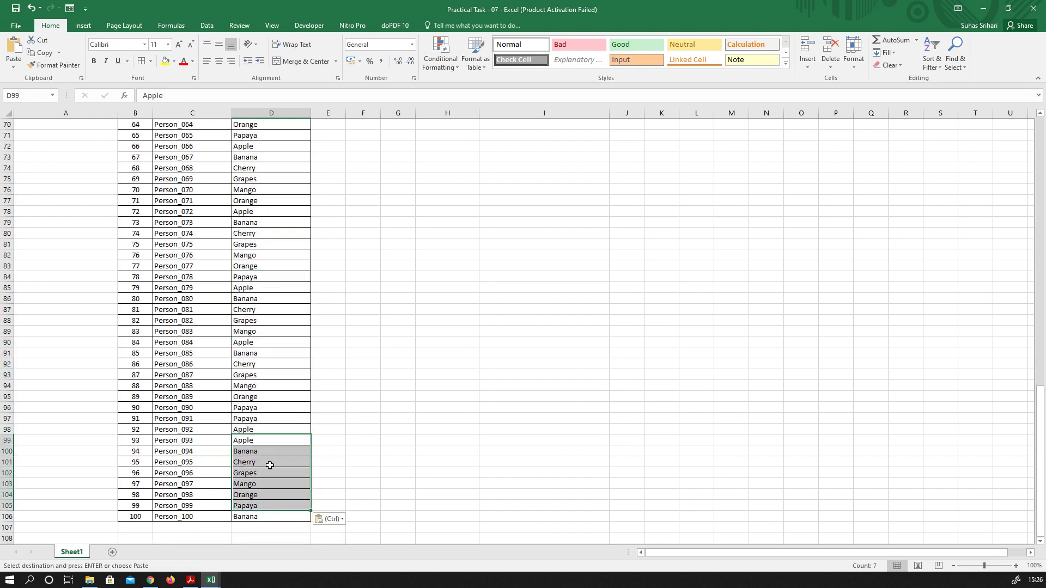
scroll(273, 210, up, 13)
click(267, 140)
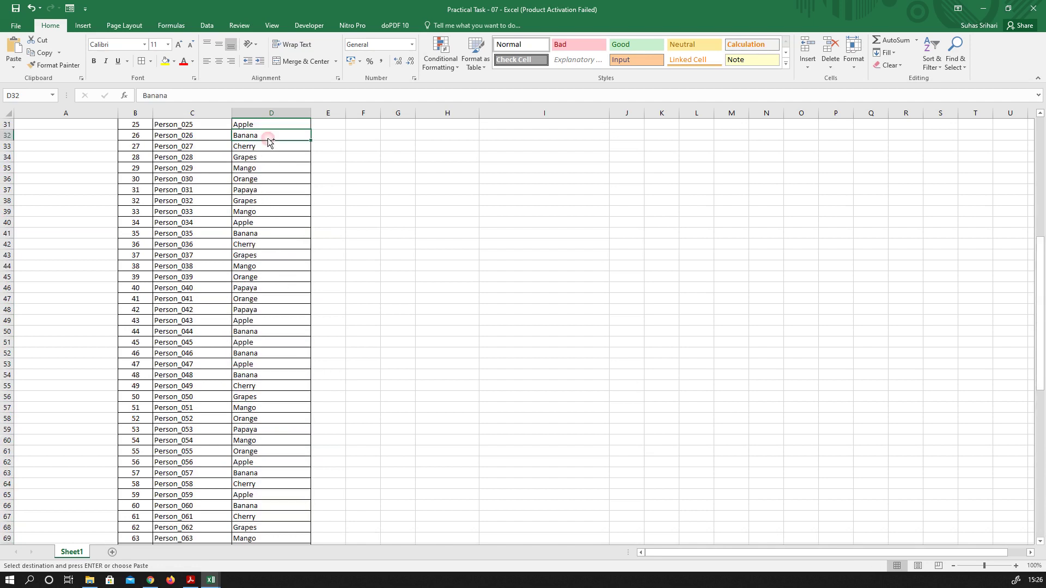
key(ctrl+v)
scroll(362, 202, up, 10)
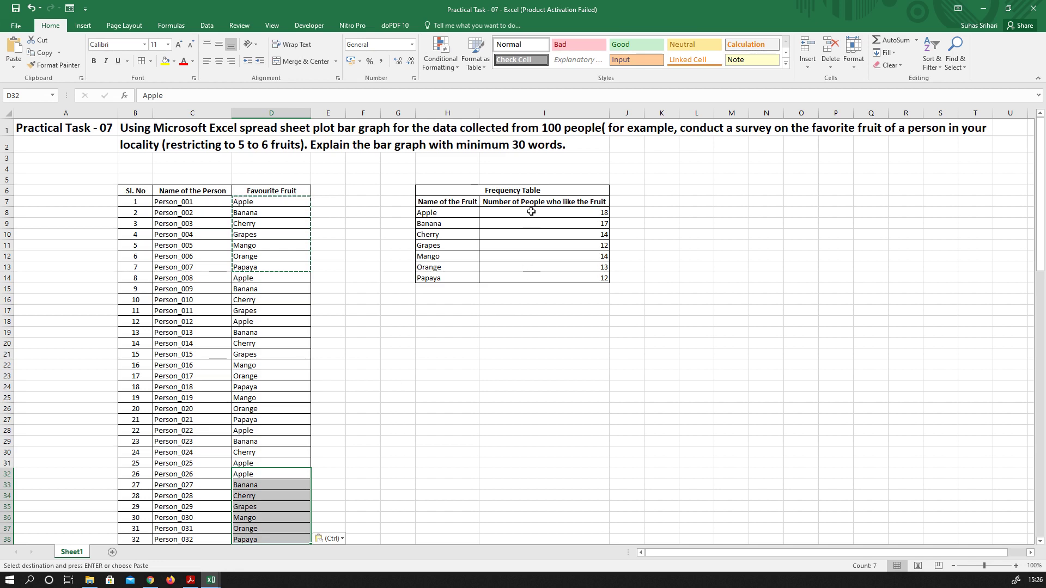
Step: Centre the fruit counts in I8:I14 of the frequency table
drag(530, 214, 530, 275)
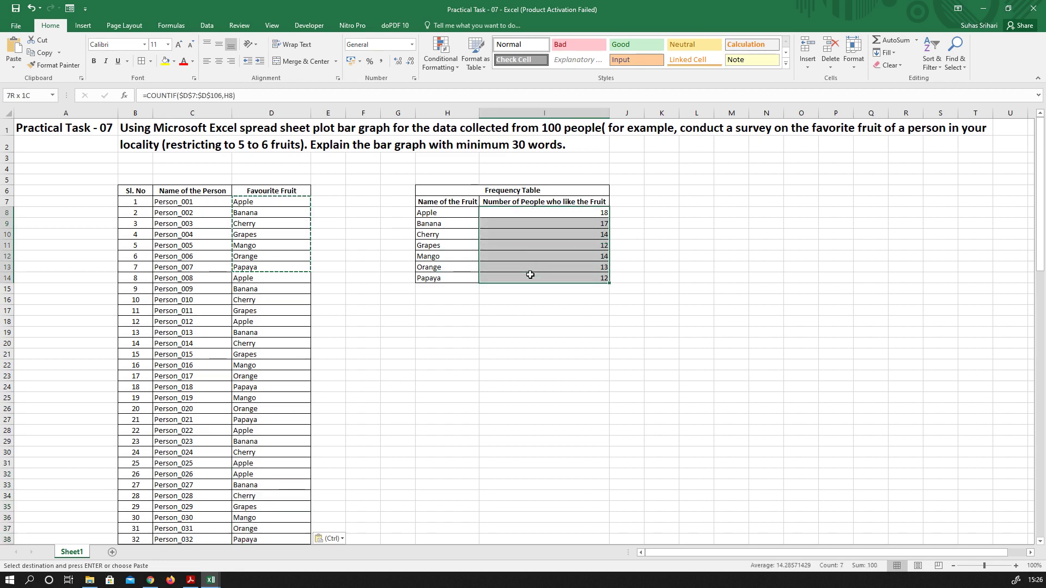
click(219, 61)
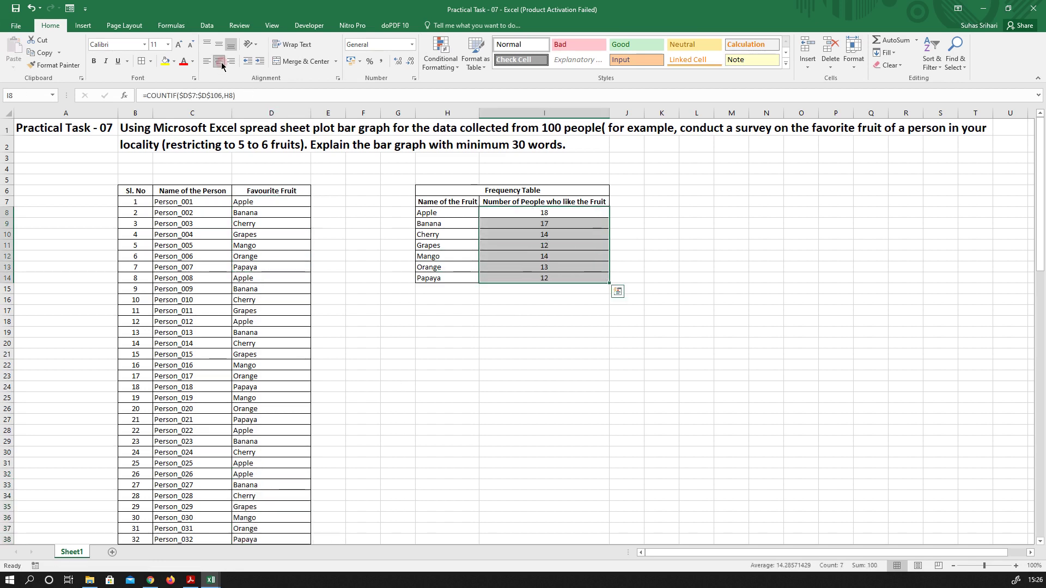
click(560, 211)
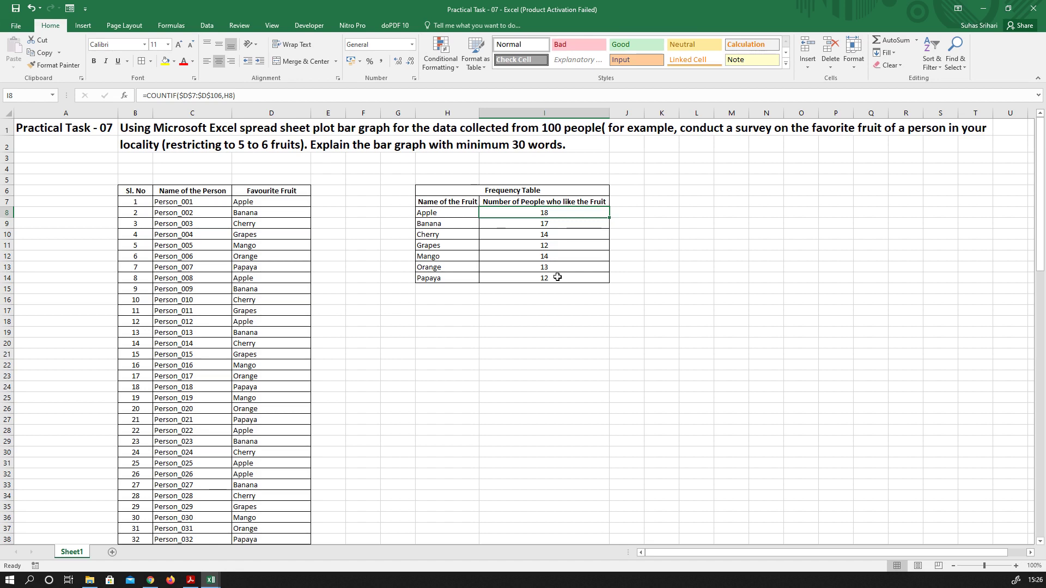
click(558, 369)
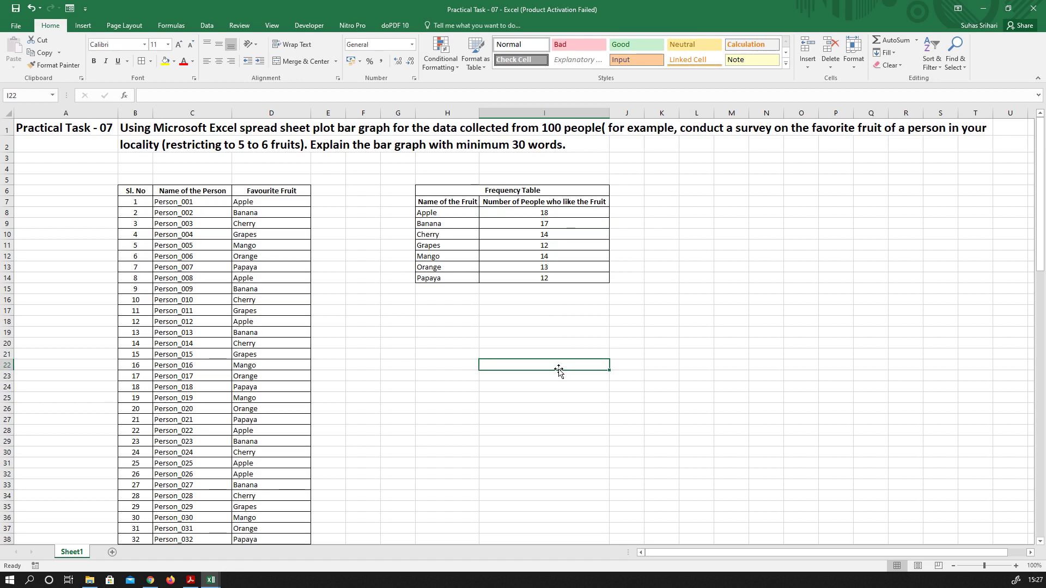
Step: Insert an empty 2-D clustered bar chart and place it below the frequency table, starting around row 18
click(444, 342)
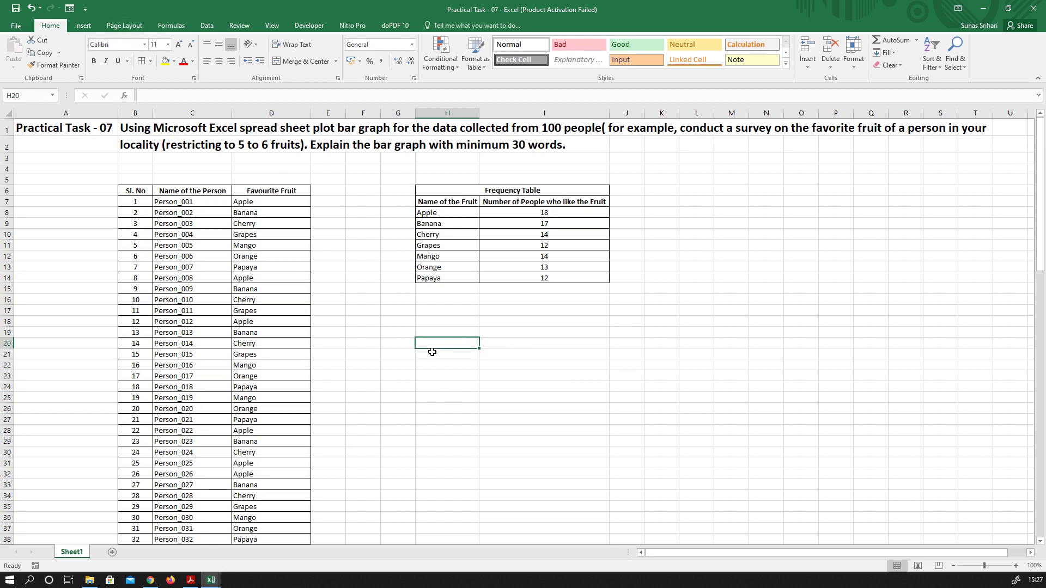
click(83, 25)
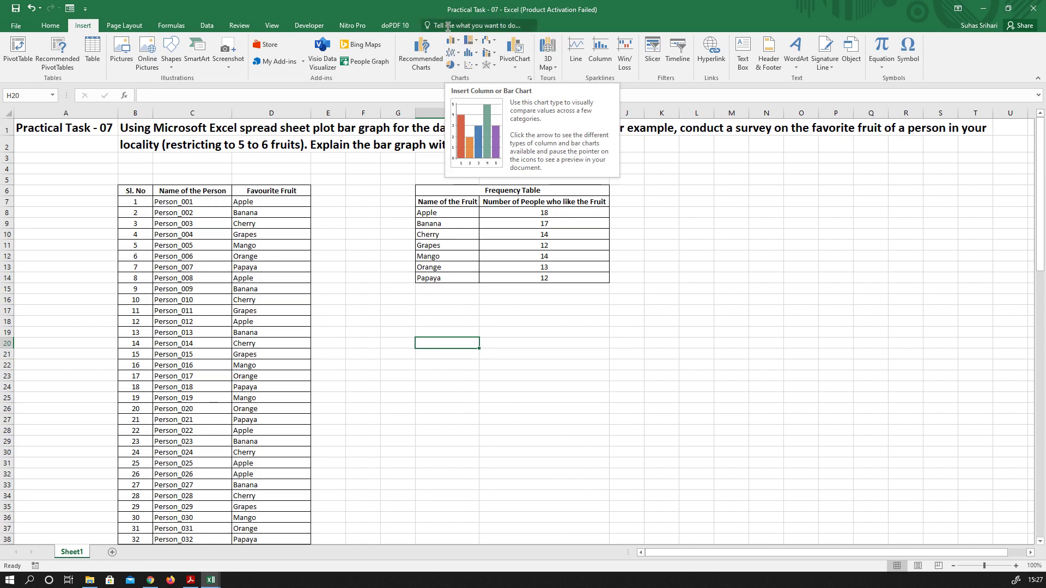
click(459, 40)
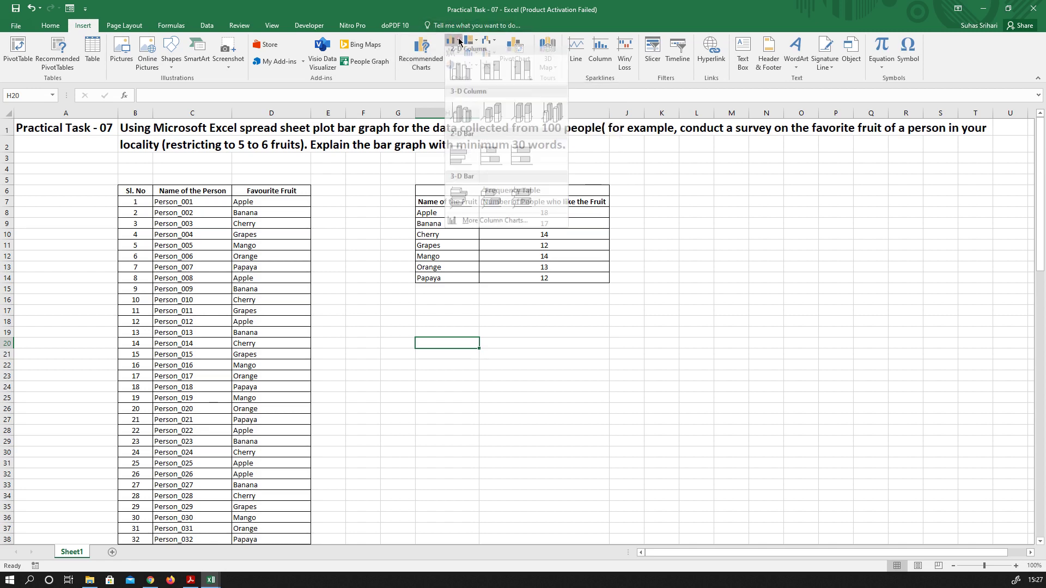
click(464, 163)
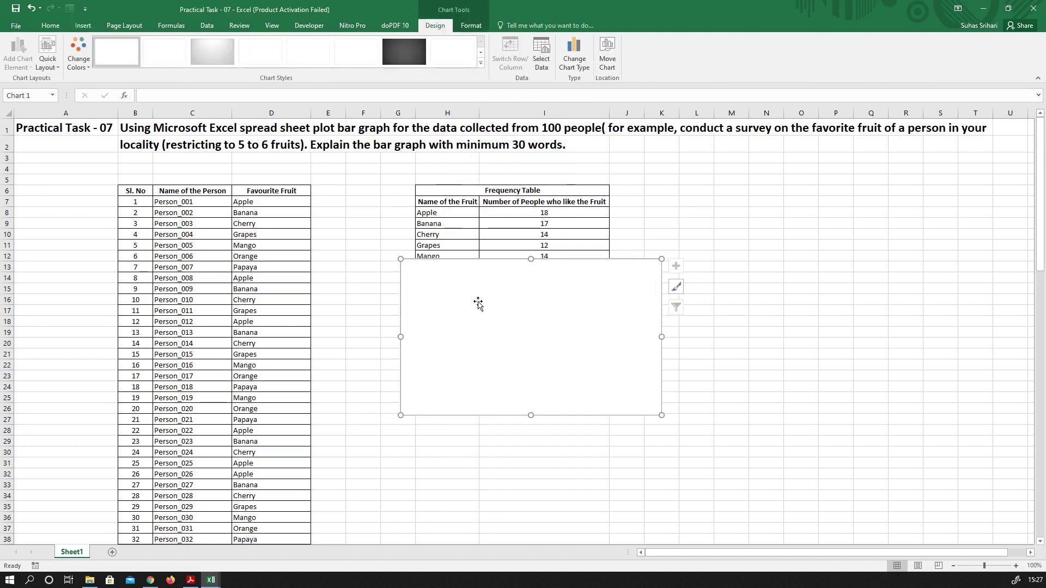
drag(477, 327, 493, 358)
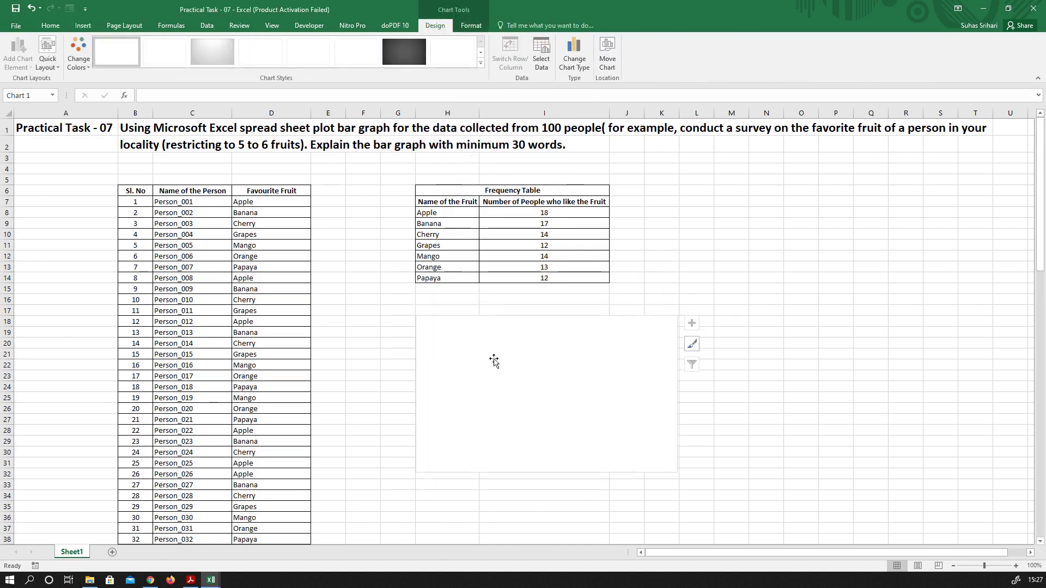
Step: Set the bar chart's data range to the frequency table cells H7:I14 on Sheet1
right_click(512, 406)
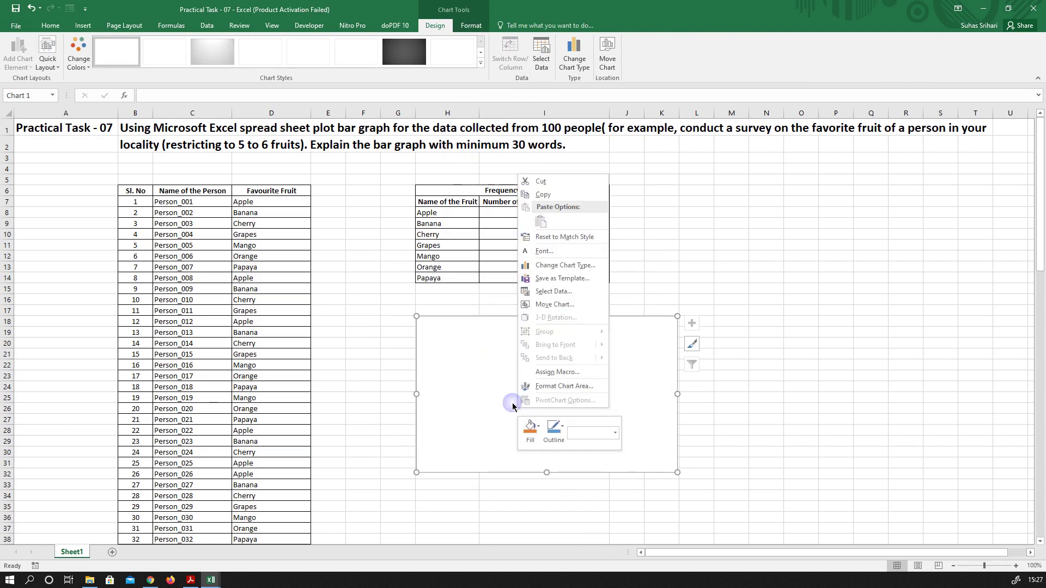
click(554, 293)
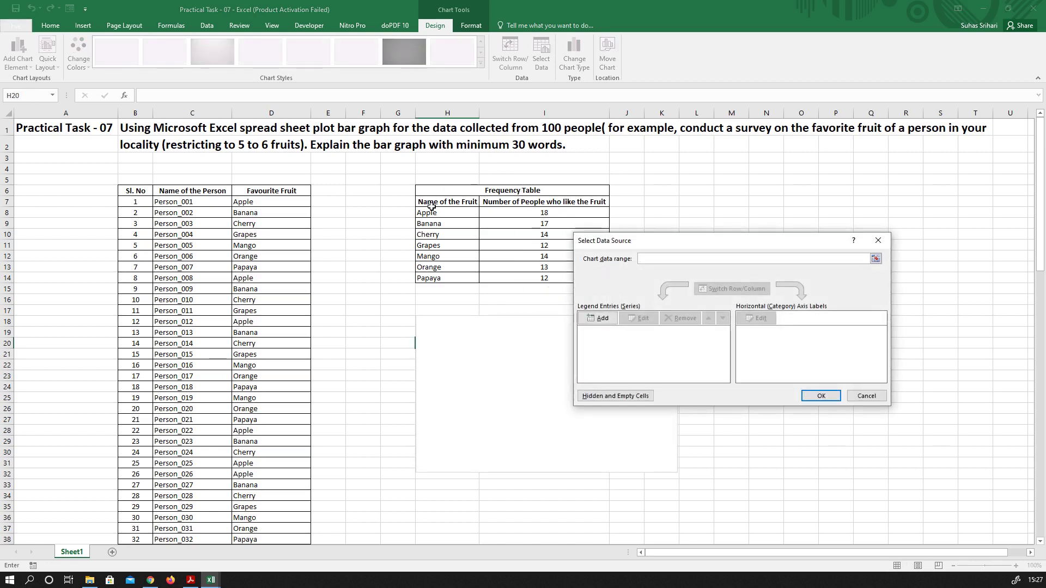
drag(431, 204, 537, 277)
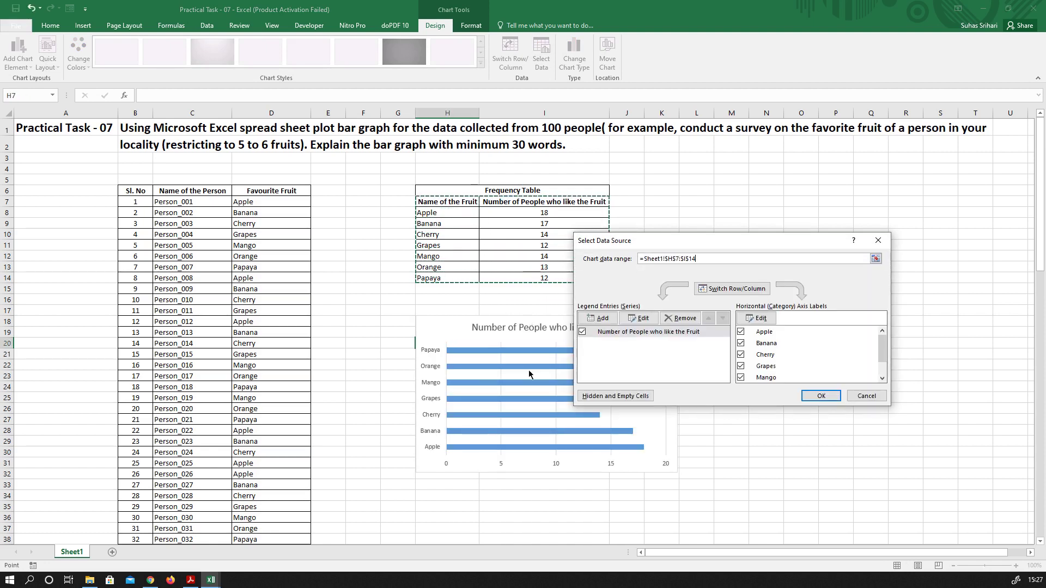
mouse_move(529, 371)
click(819, 397)
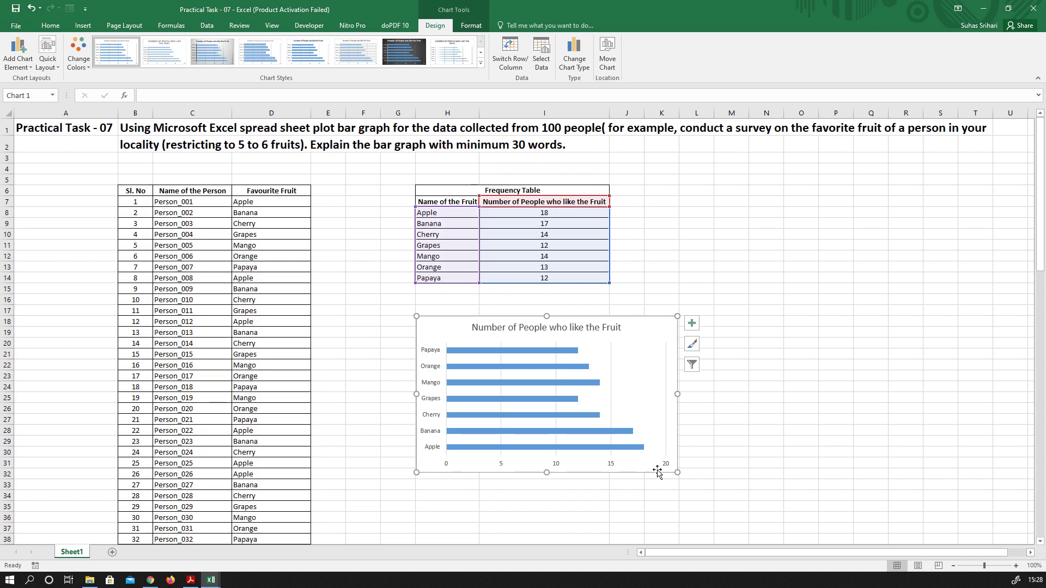
Step: Add axis titles to the bar chart and set the vertical axis title to "Name of the Fruit"
mouse_move(628, 459)
click(692, 324)
click(737, 346)
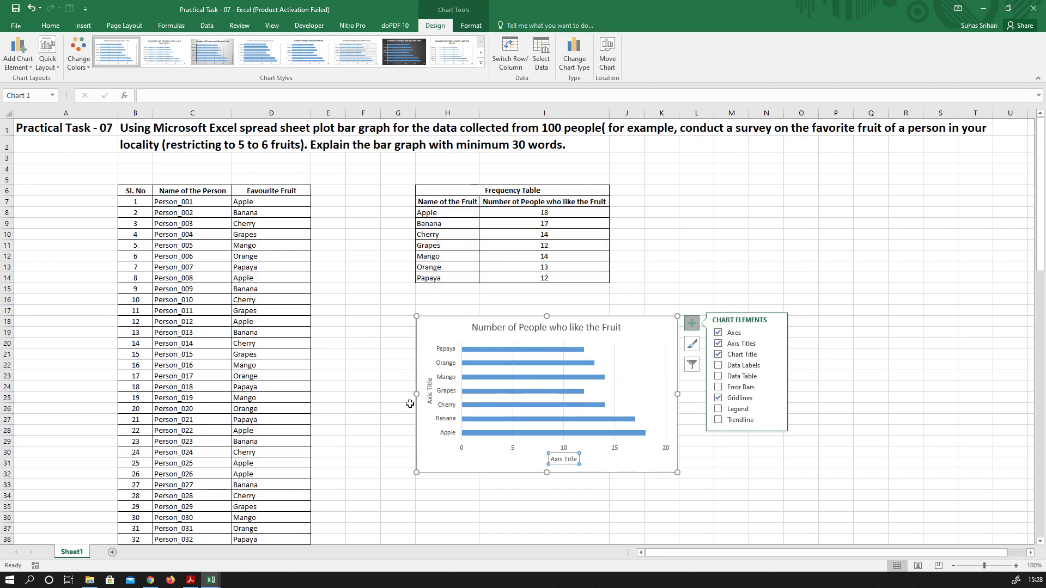
click(430, 402)
triple_click(430, 402)
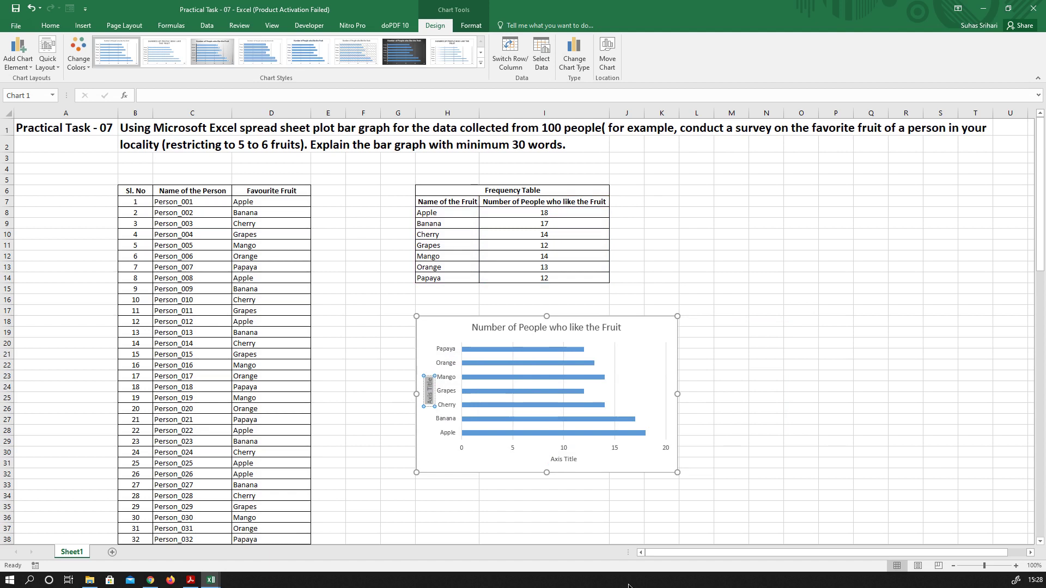
text(Name of the)
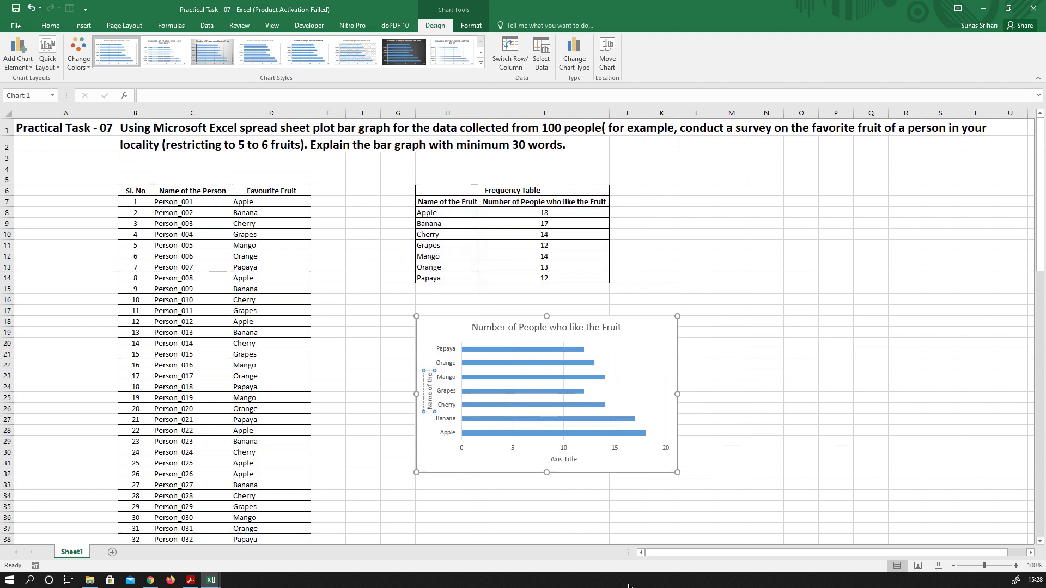
text( Fruit)
click(731, 419)
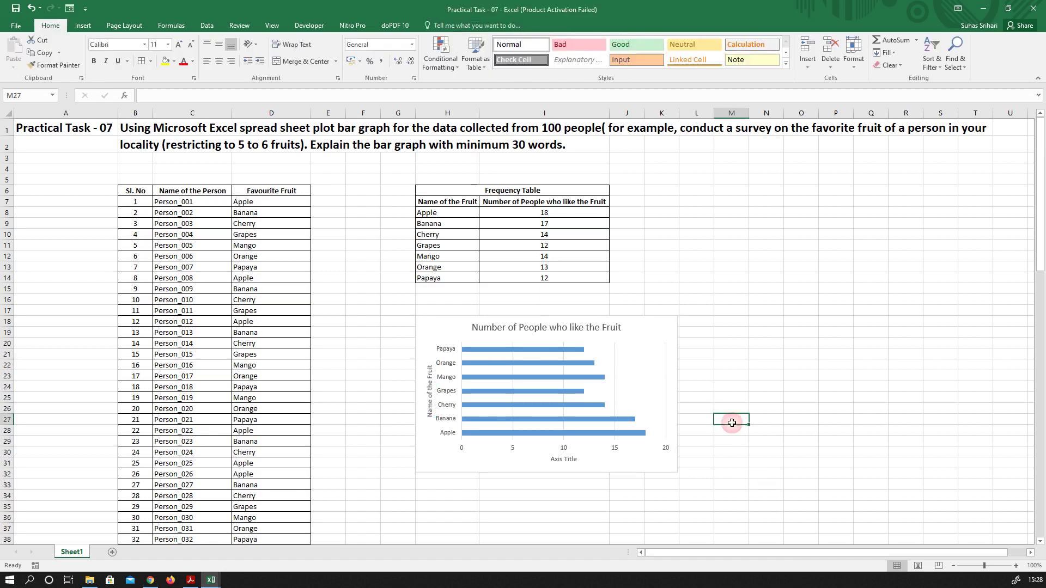
Step: Set the horizontal axis title to "No. of Persons" and close the formatting pane
double_click(563, 460)
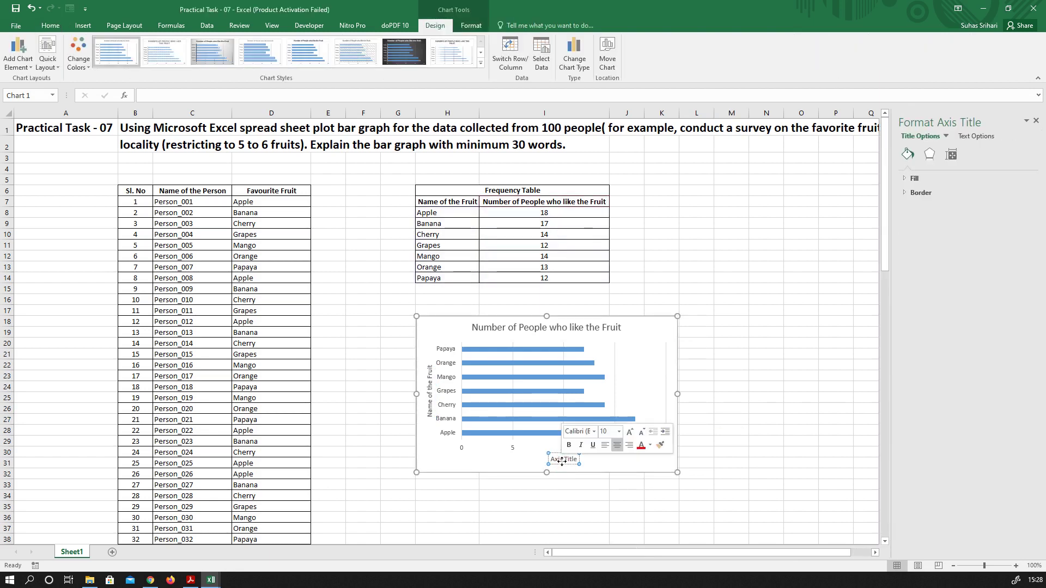
triple_click(558, 460)
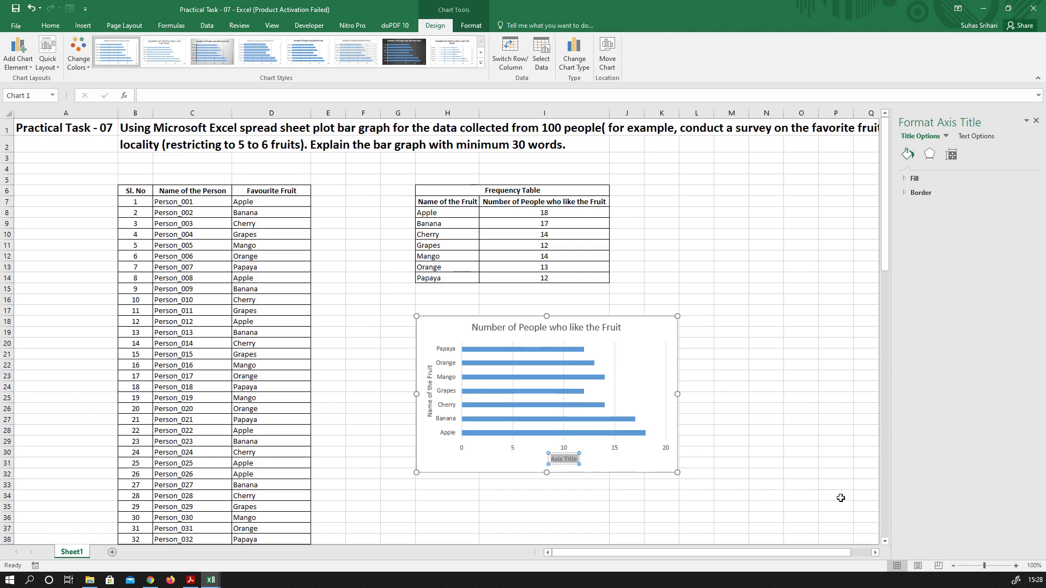
text(No. of Persons)
click(708, 462)
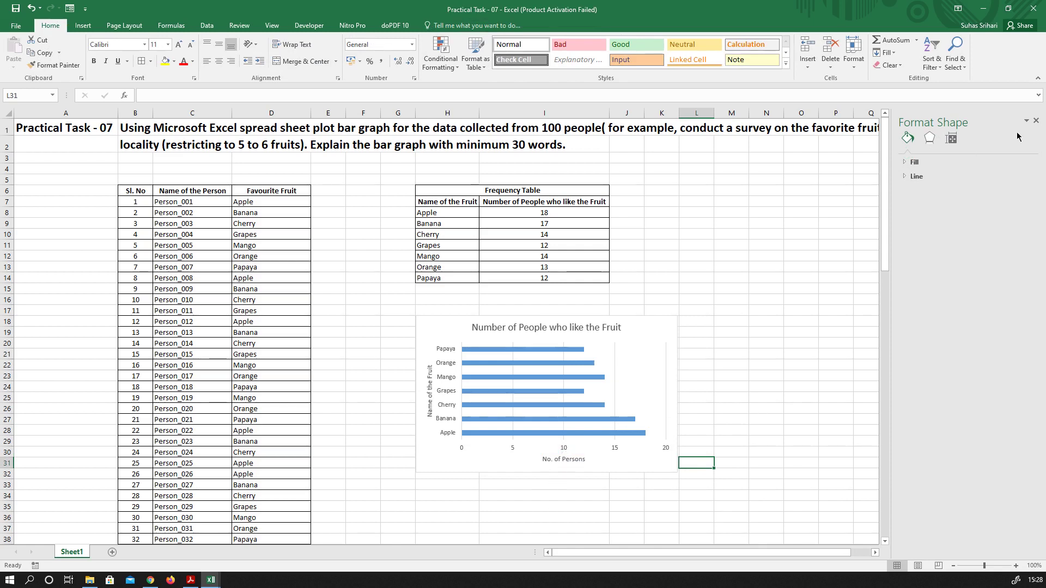
click(1036, 121)
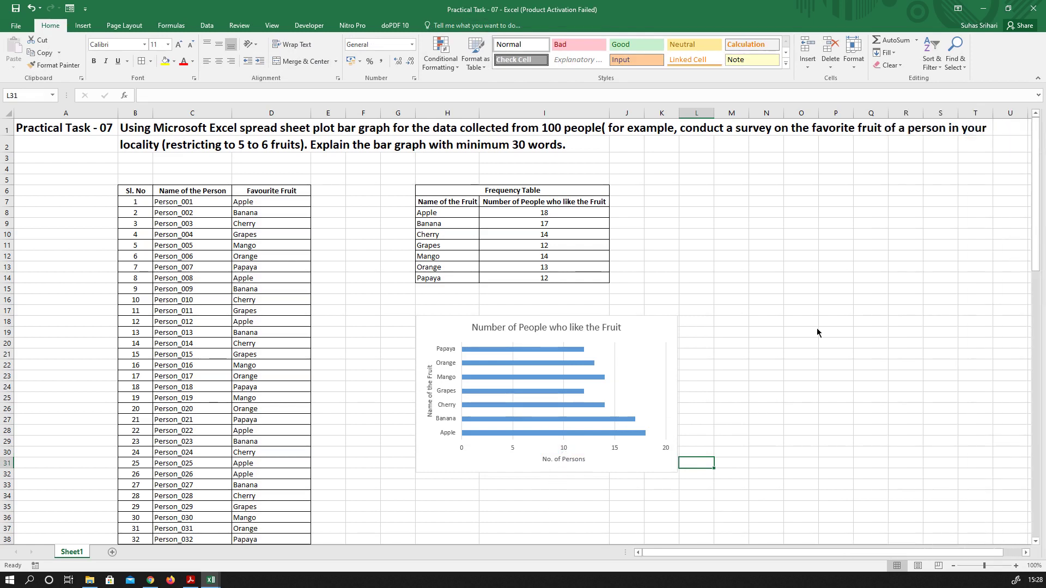
Step: Add data labels to the bars of the fruit chart
mouse_move(604, 409)
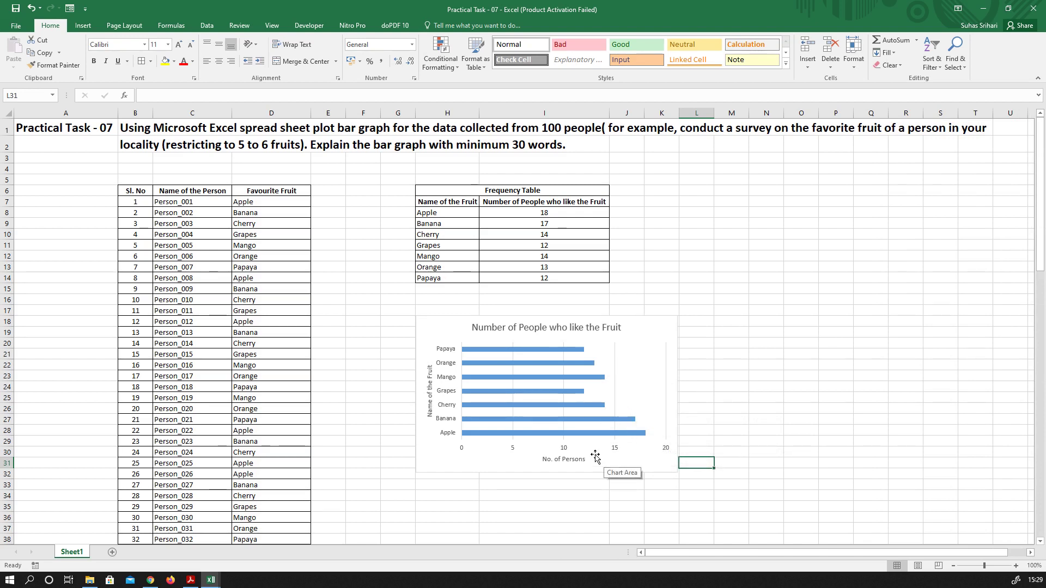
click(580, 424)
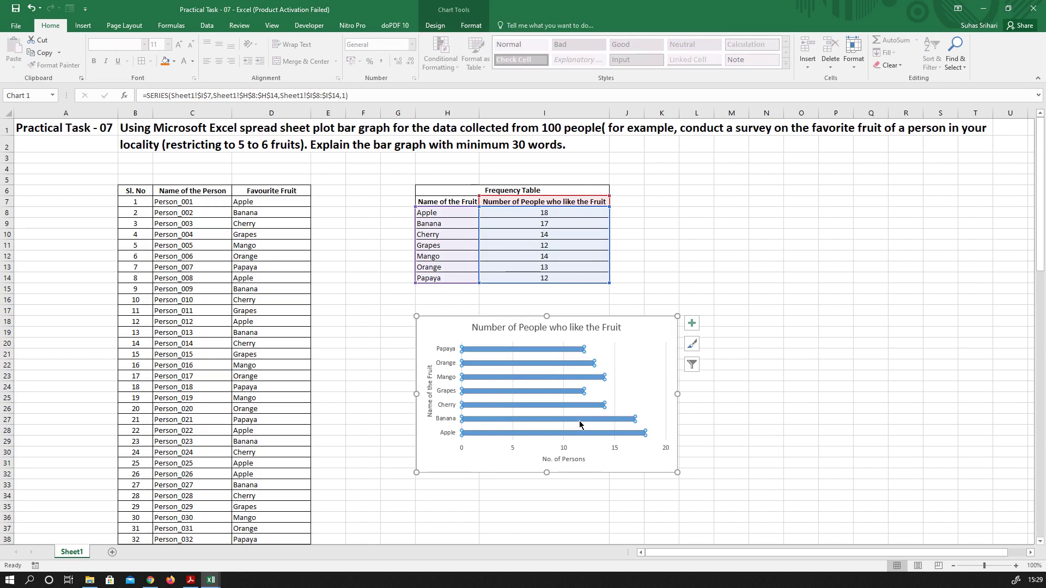
right_click(579, 424)
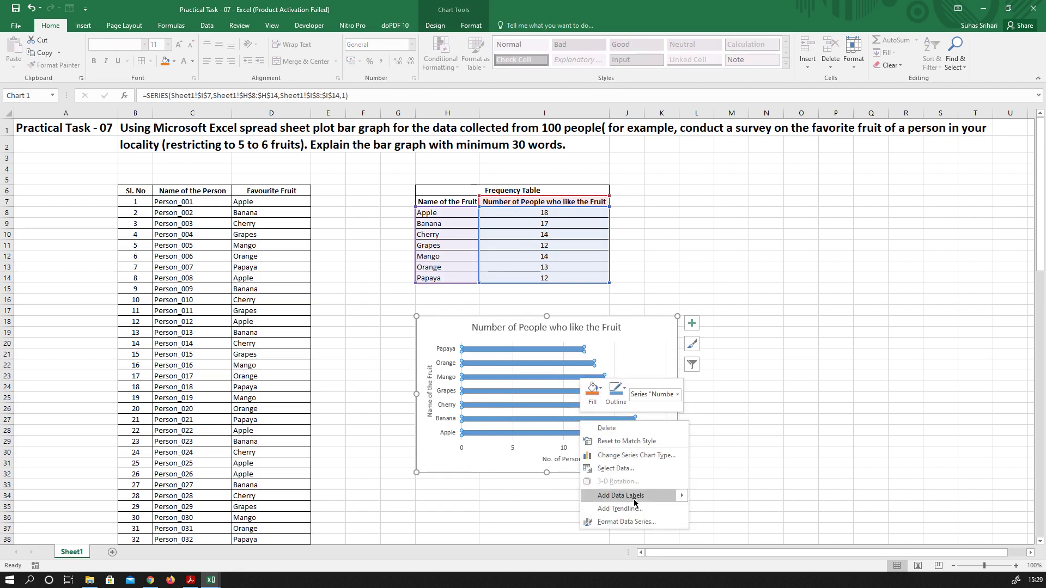
mouse_move(634, 499)
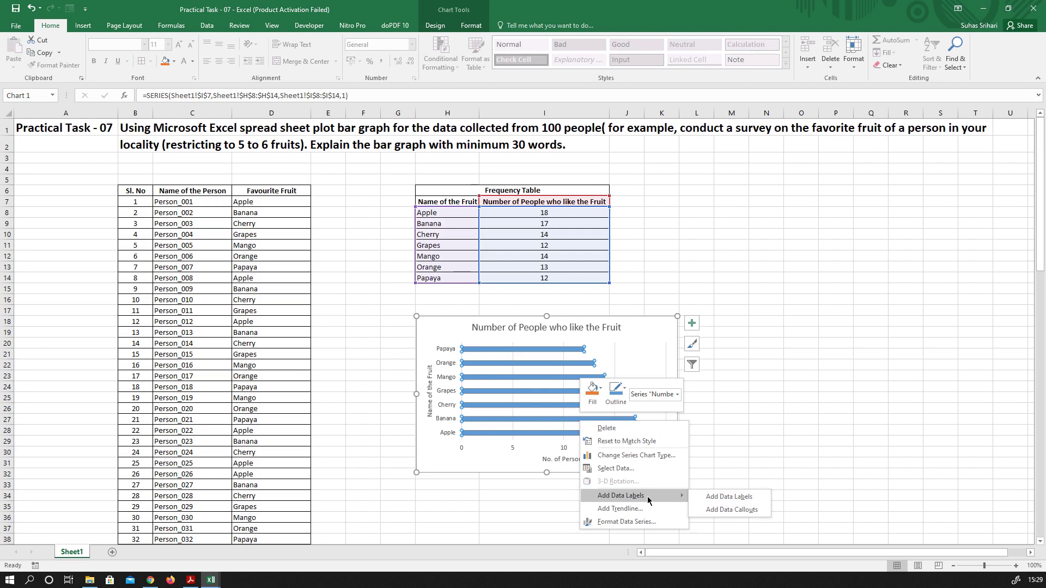
click(715, 501)
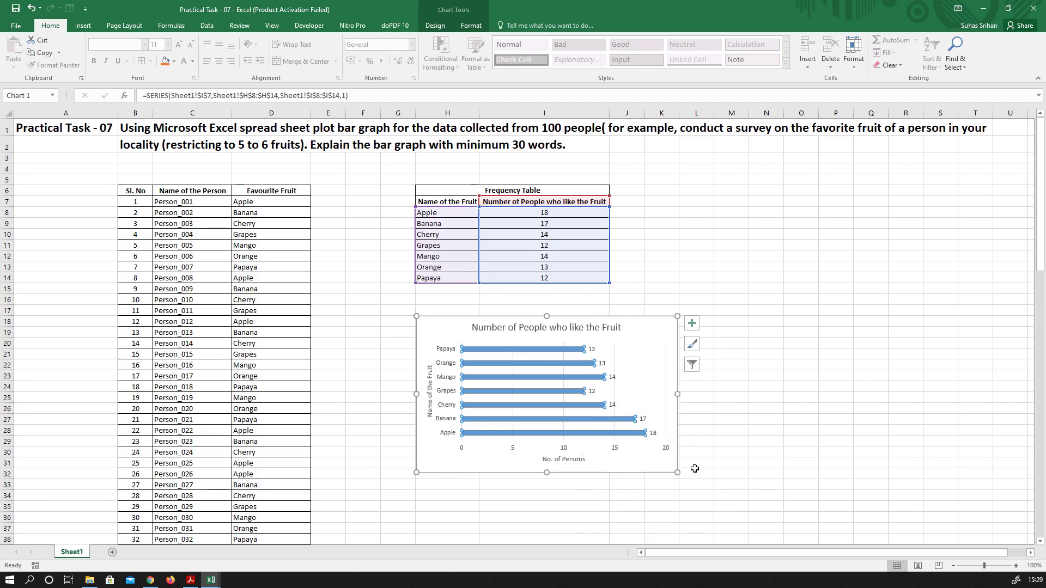
click(800, 422)
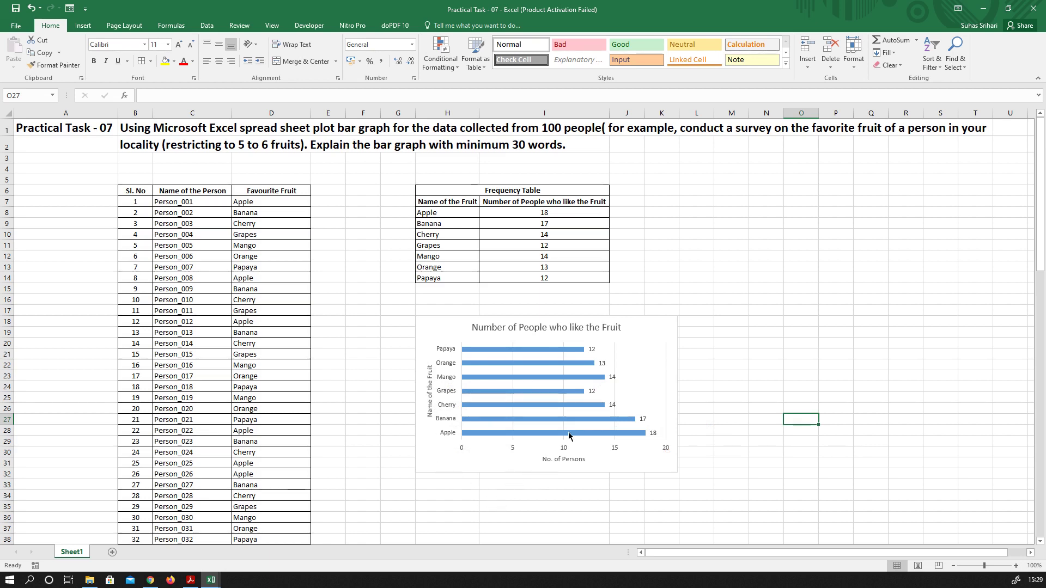
Step: Preview the dark Style 7 chart style on the bar chart without applying it
click(648, 330)
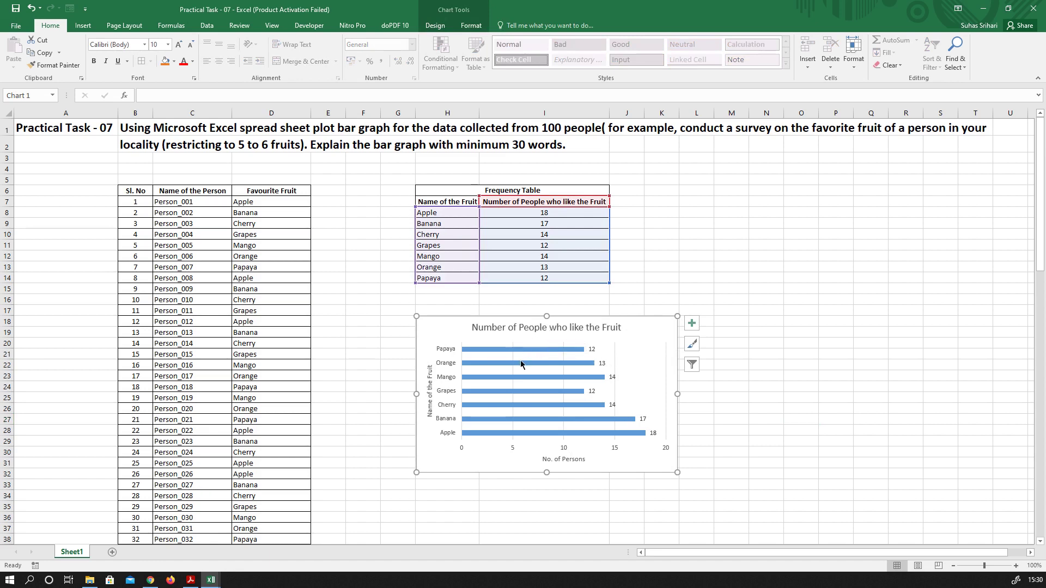
mouse_move(521, 364)
click(439, 26)
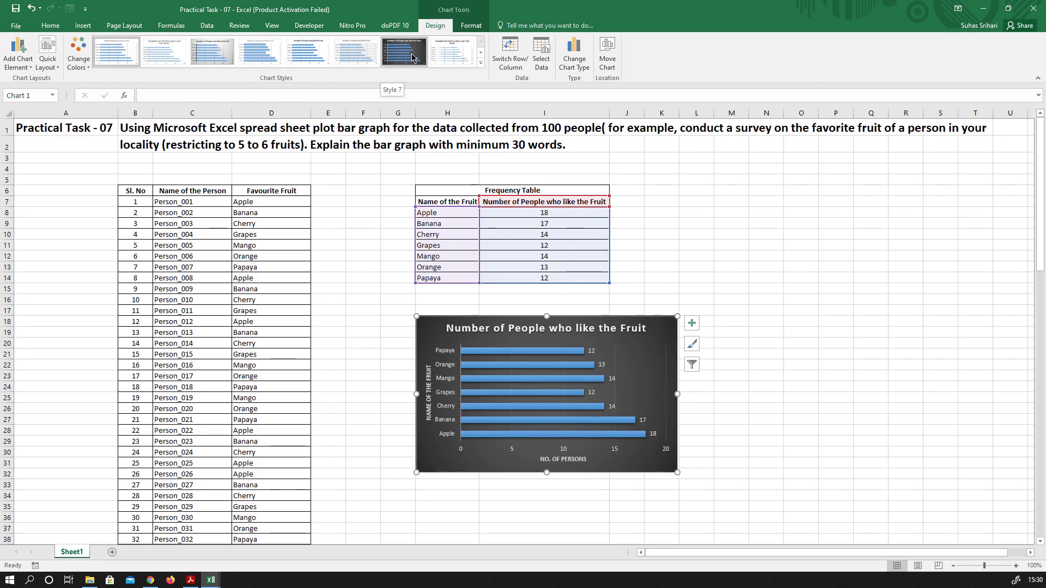
click(812, 355)
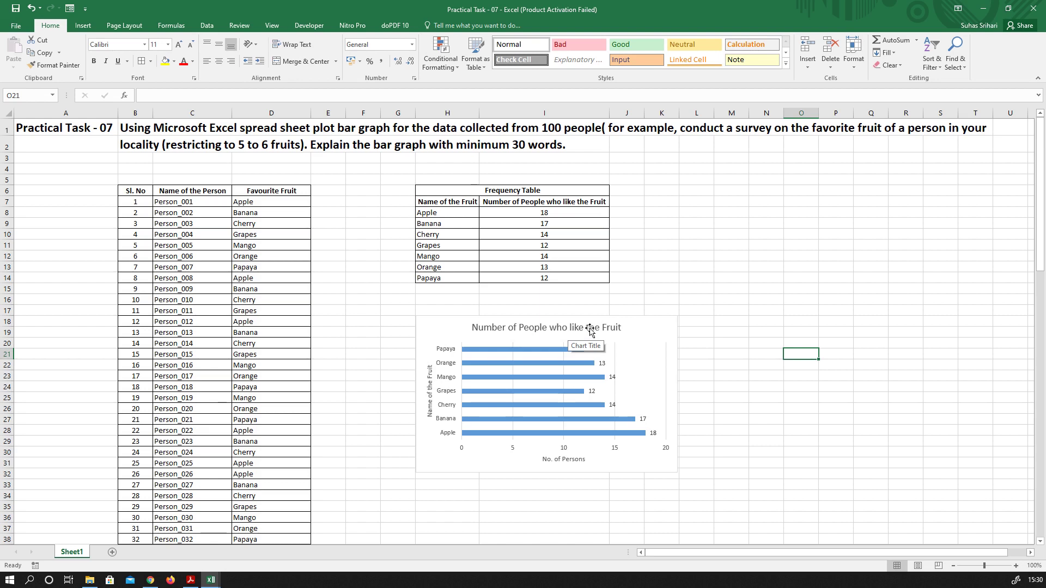
Step: Replace the bar chart's title with "Bar Chart showing Favorite Fruit Data Analysis"
click(518, 326)
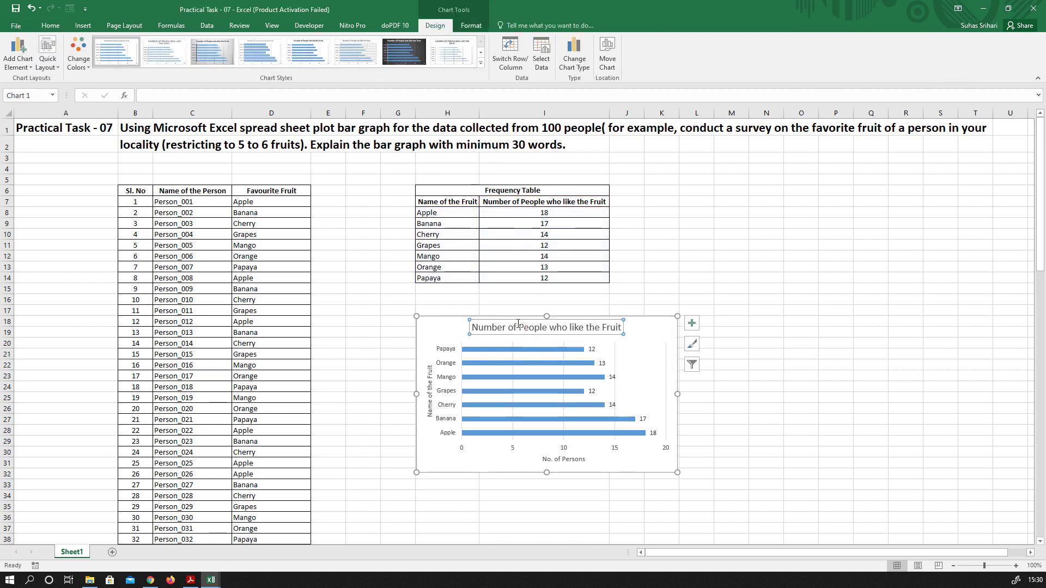
double_click(518, 326)
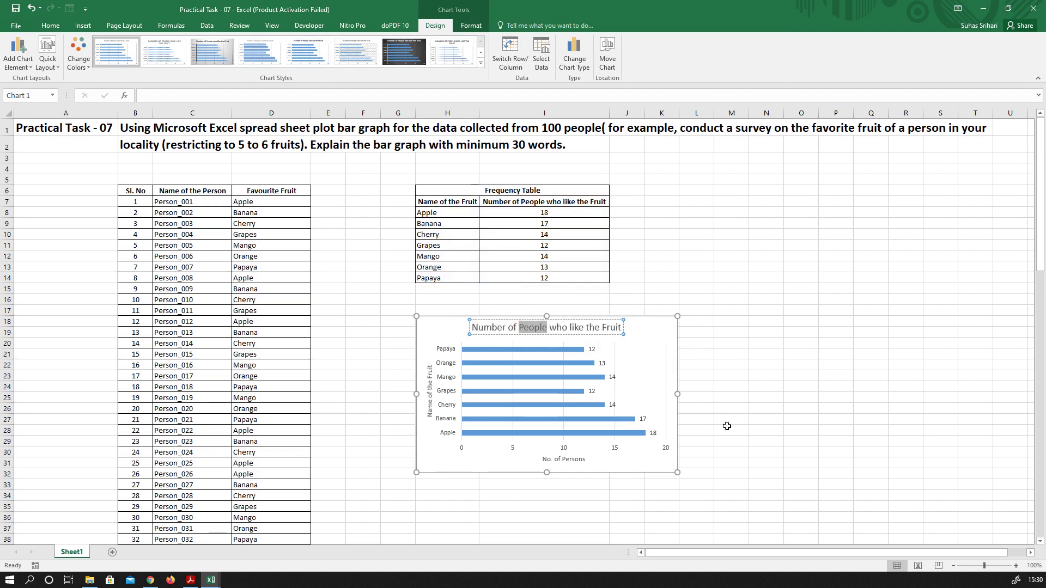
key(shift+Home)
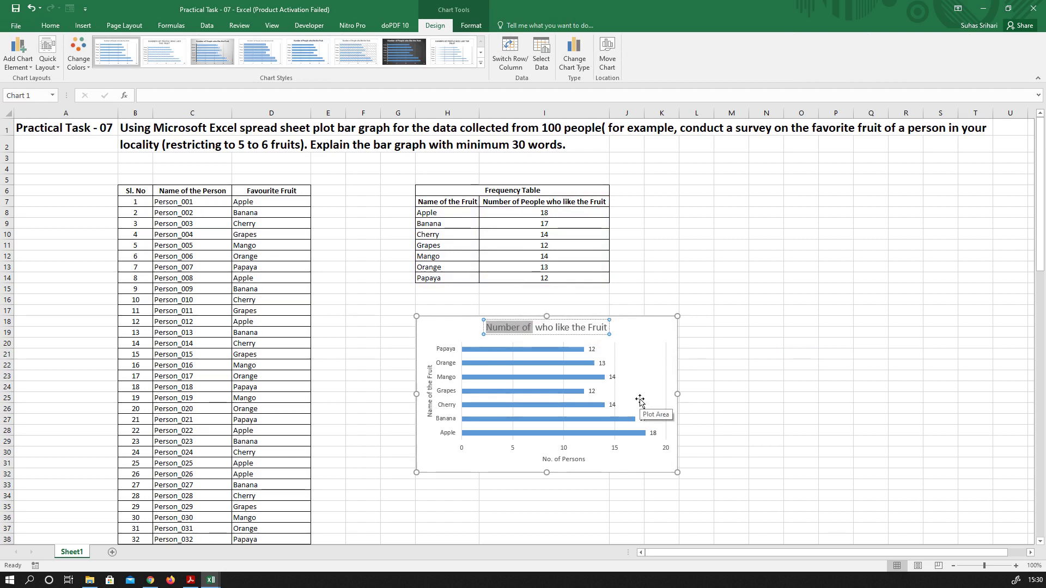
key(BackSpace)
key(shift+End)
key(BackSpace)
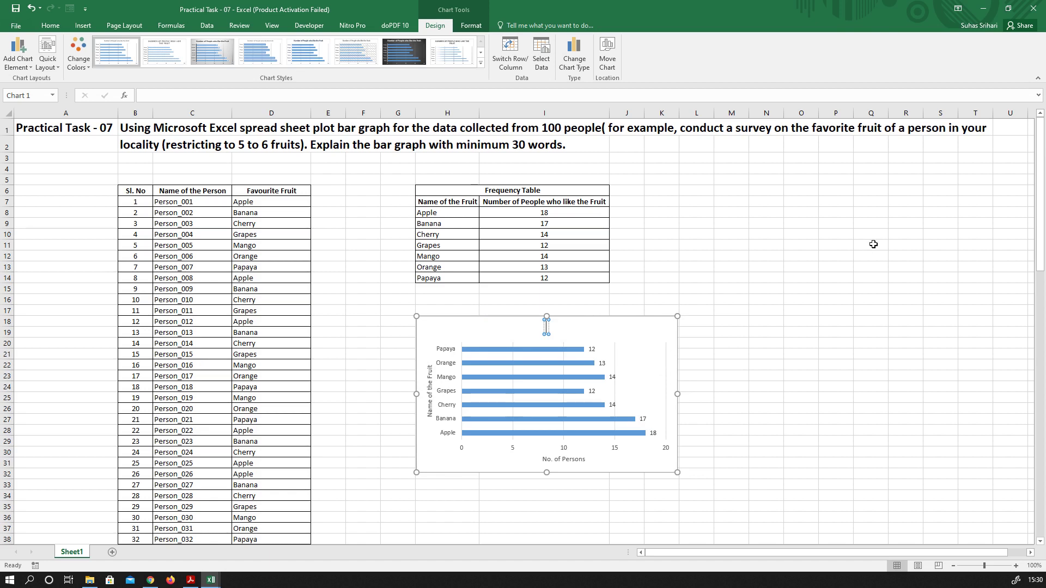
text(Bar Chart showing Favo)
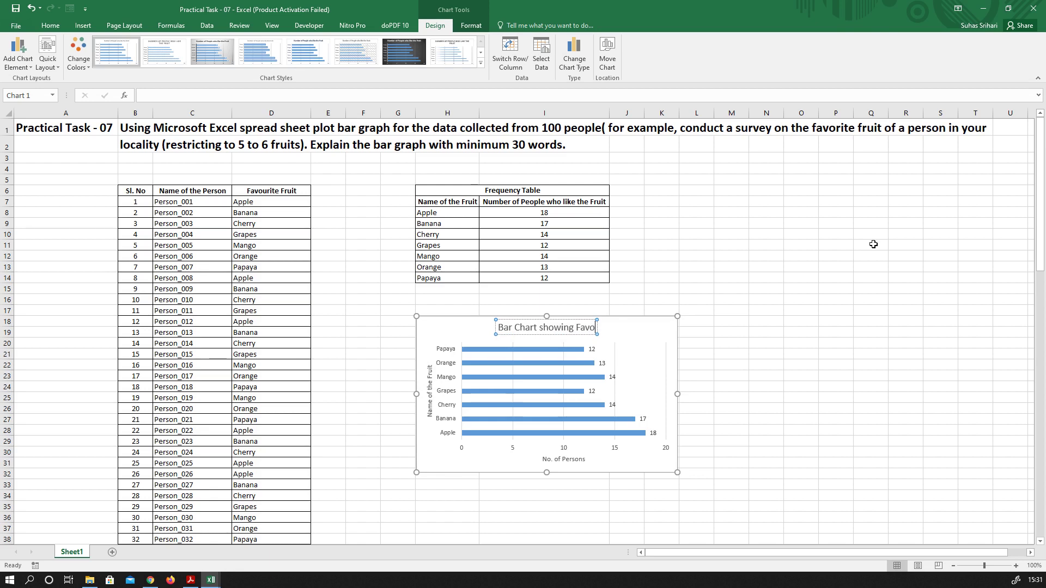
text(rite F)
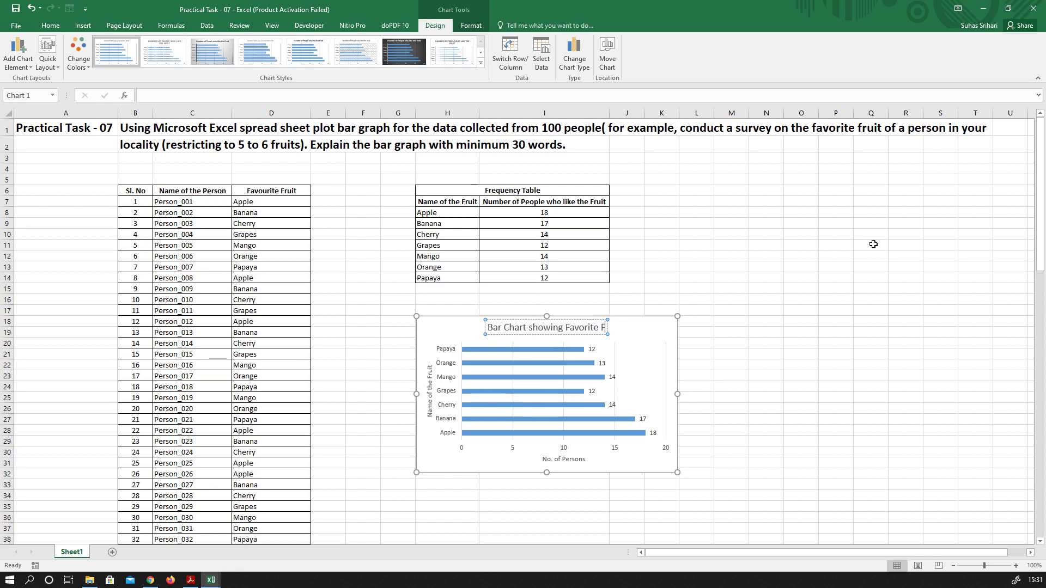
text(ruit)
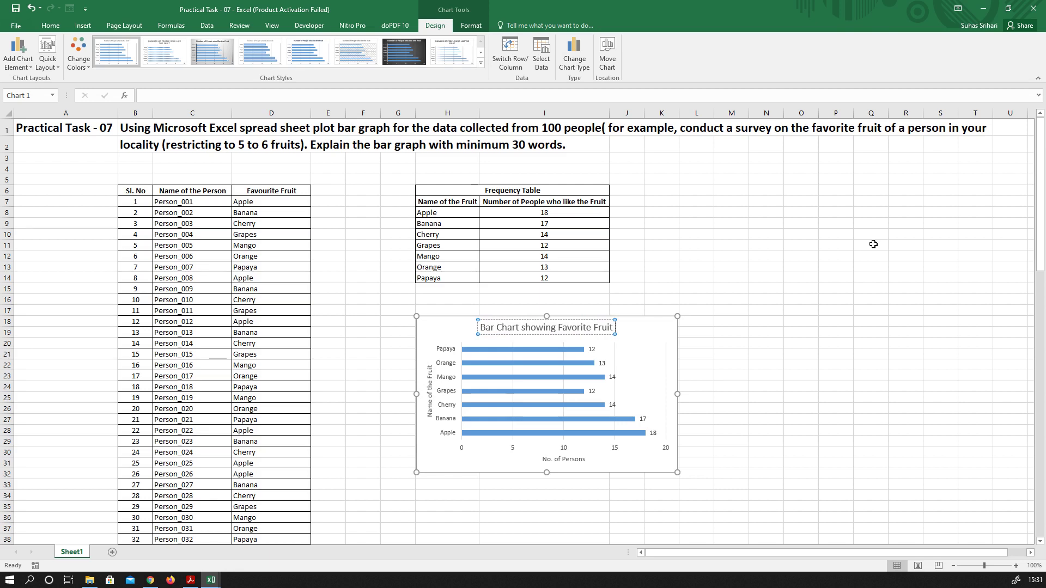
text( Data)
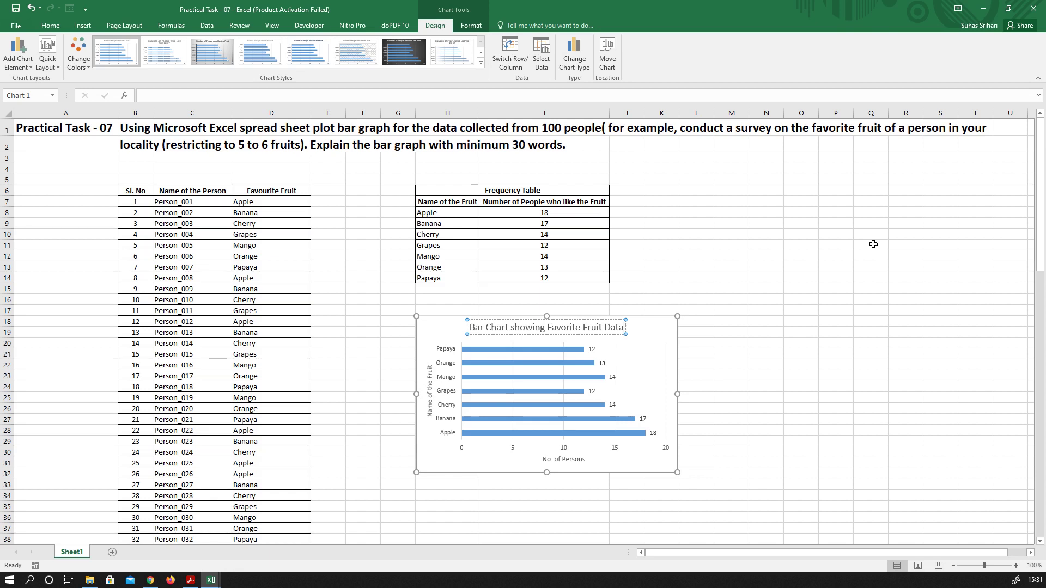
text(A)
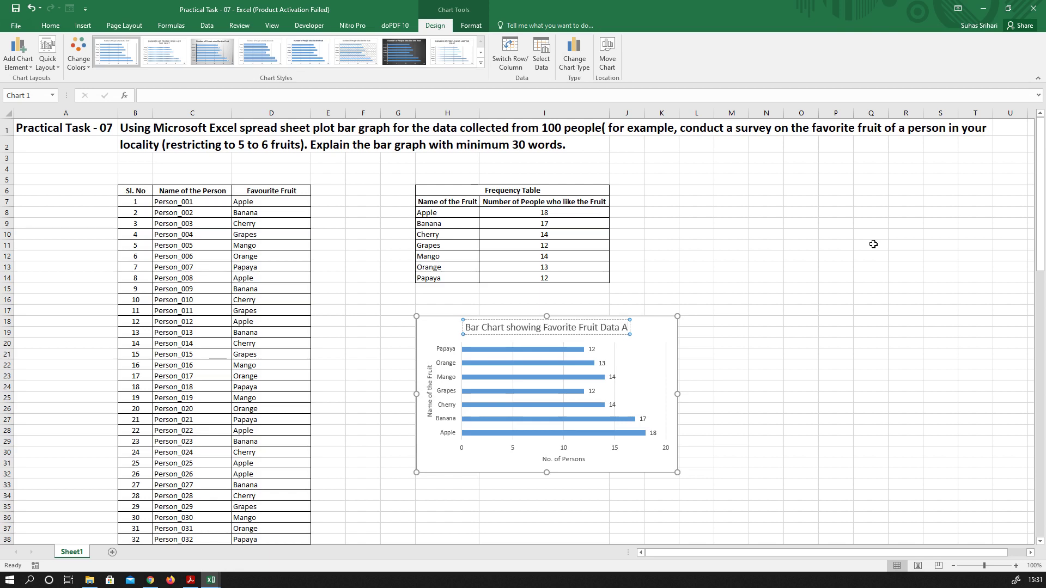
text(nalysis)
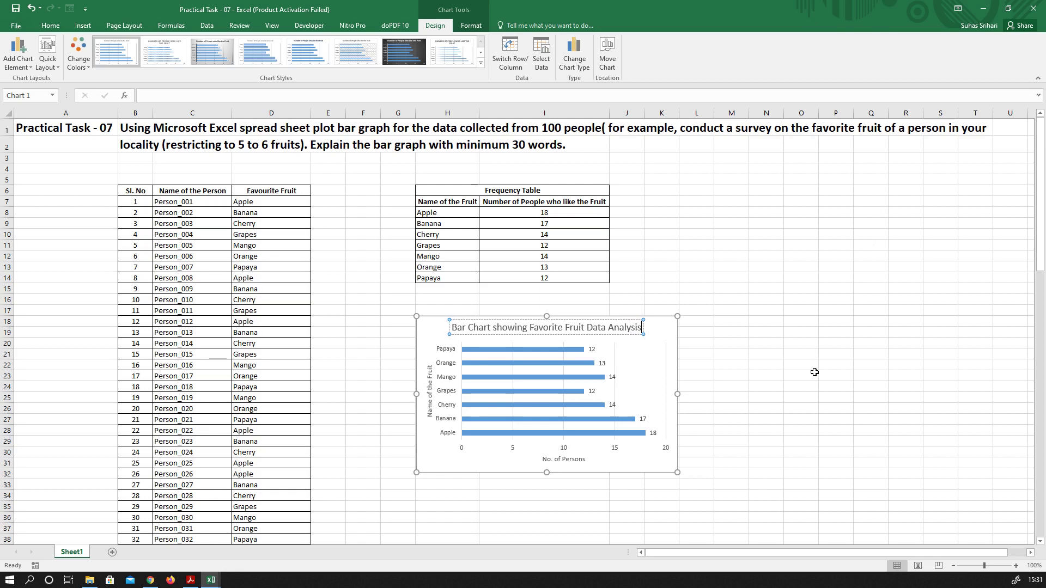
click(798, 374)
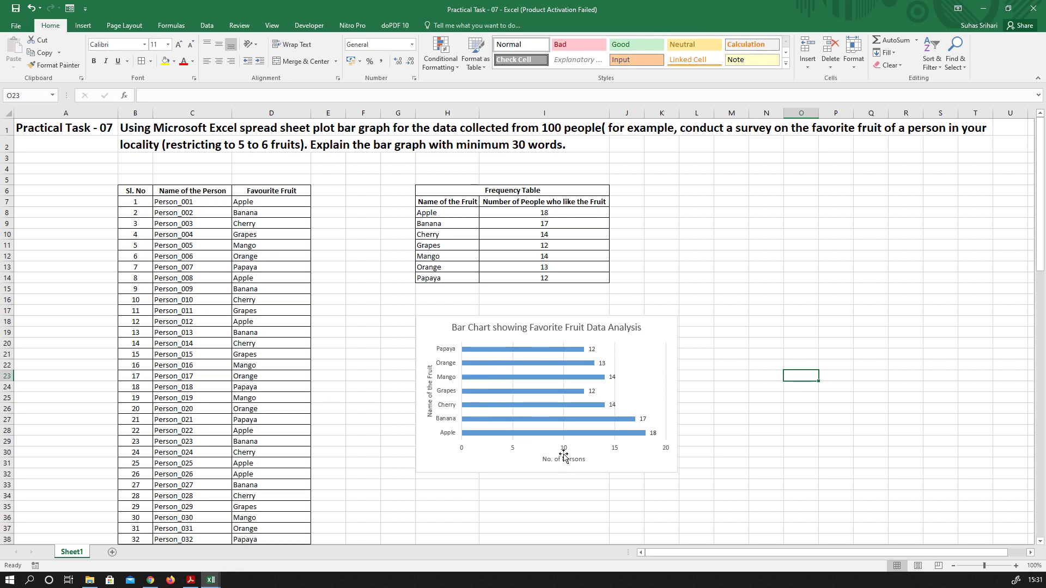
Step: Enter the label "Result:" in cell H34 below the bar chart
scroll(539, 392, down, 3)
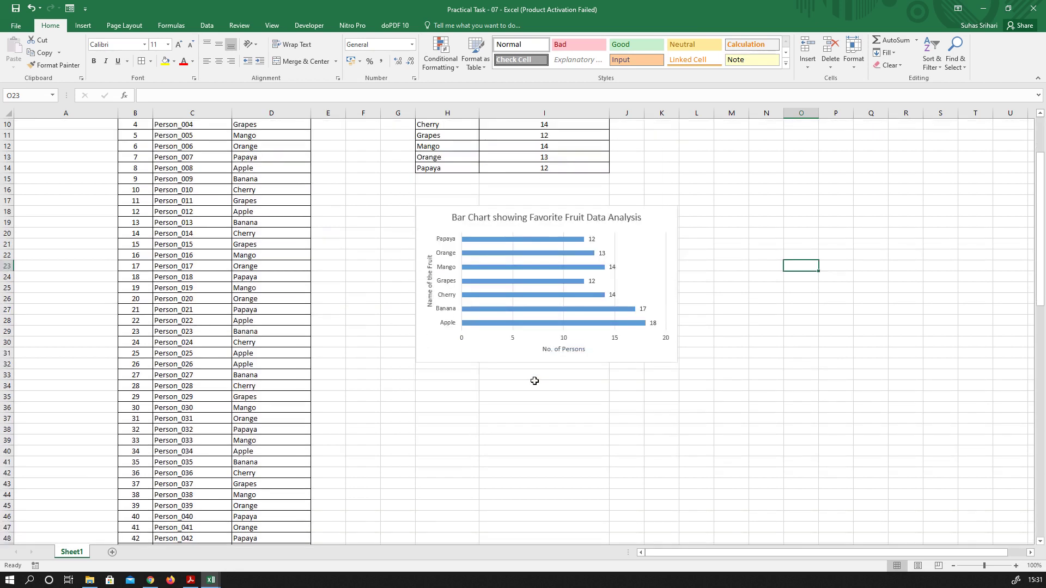
click(431, 389)
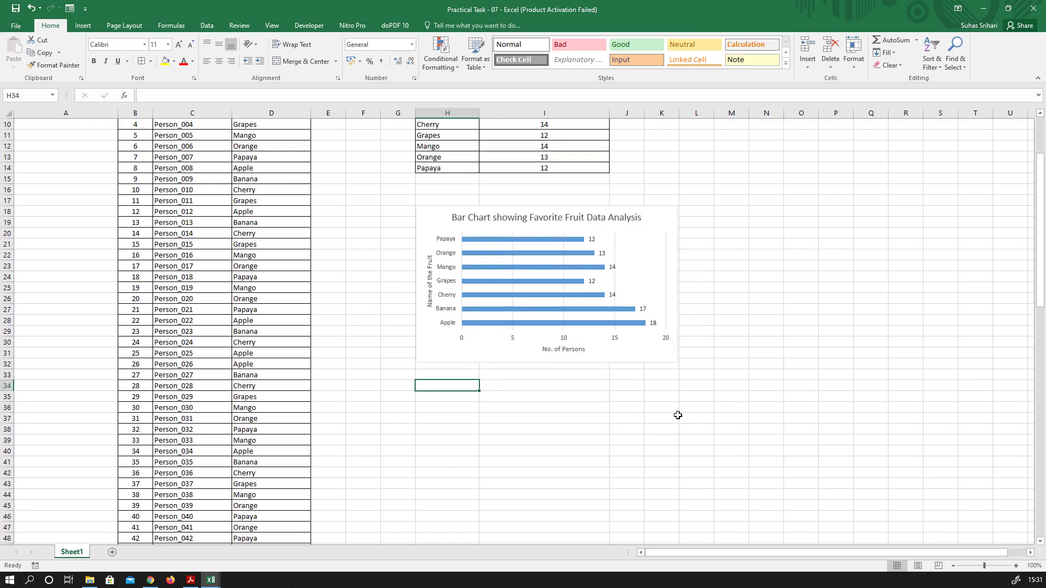
text(Resu)
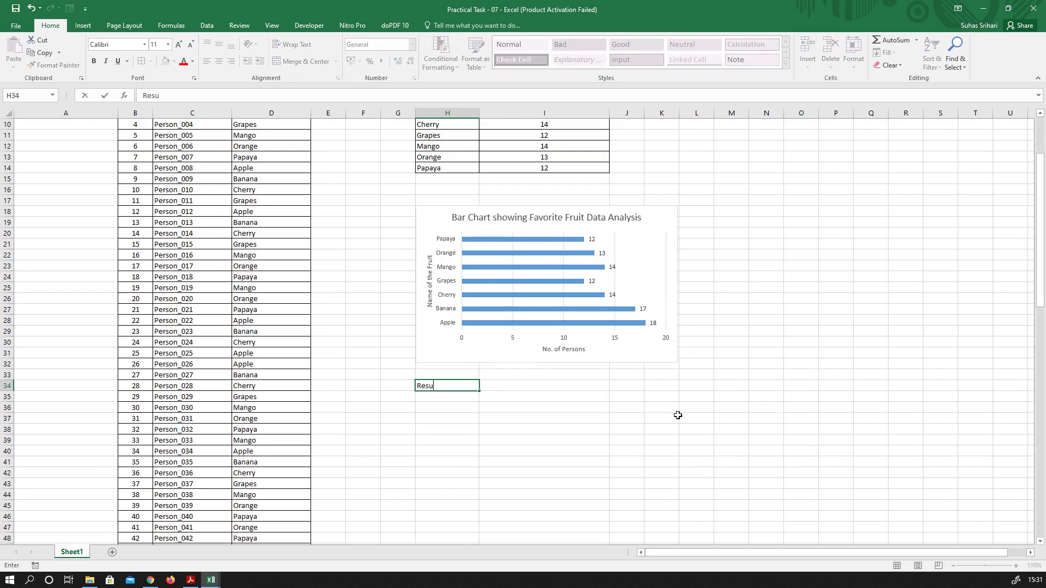
text(lt:)
key(Return)
key(Up)
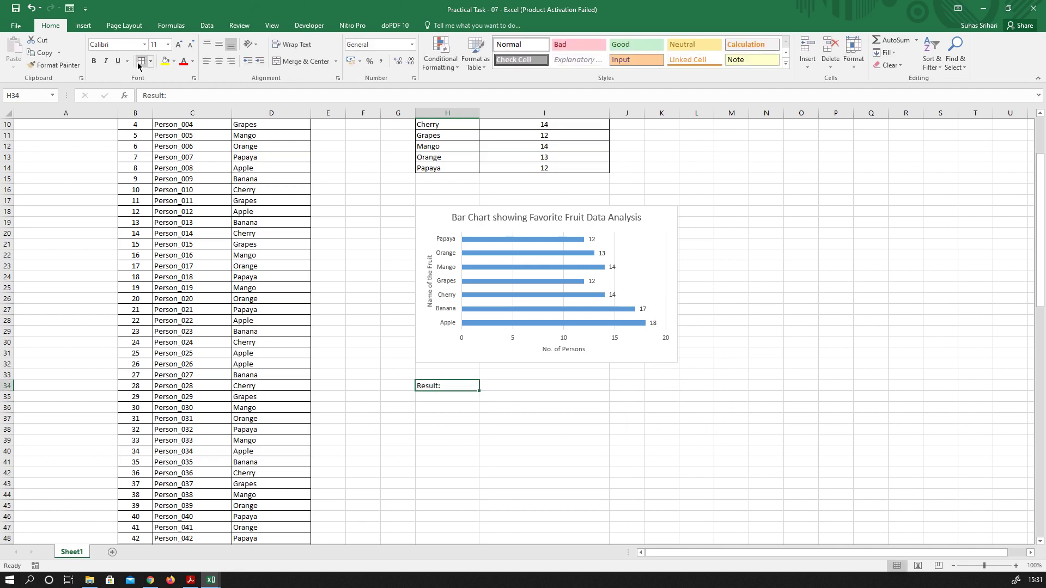
Step: Apply bold formatting to the empty cell I34 beside the "Result:" label
click(500, 387)
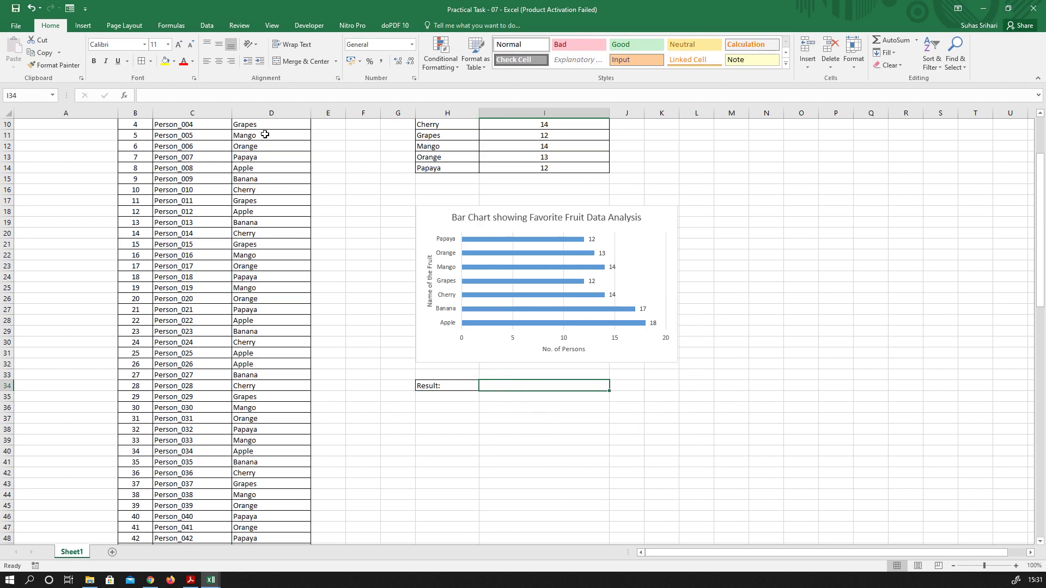
click(94, 62)
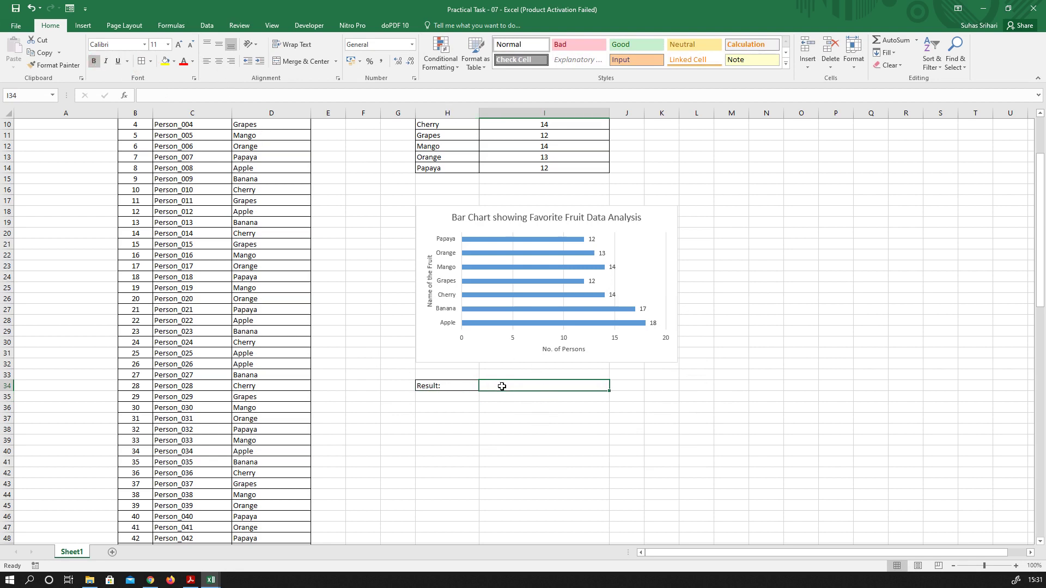